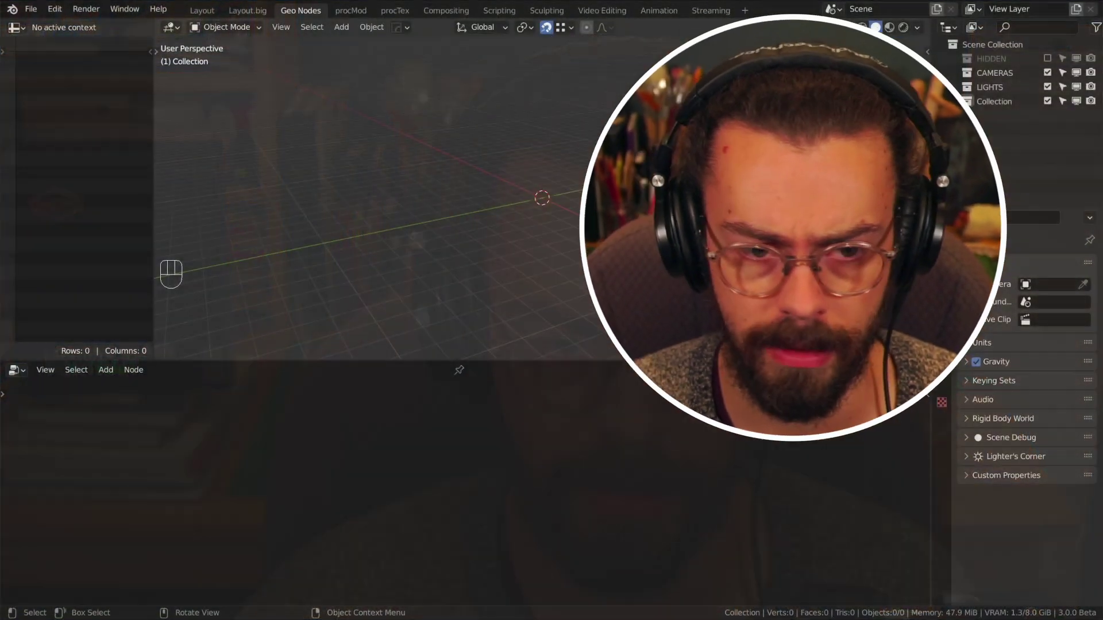
- Add a cube, create a Geometry Nodes tree on it, enlarge the node editor and delete the Group Input node
left_click(670, 195)
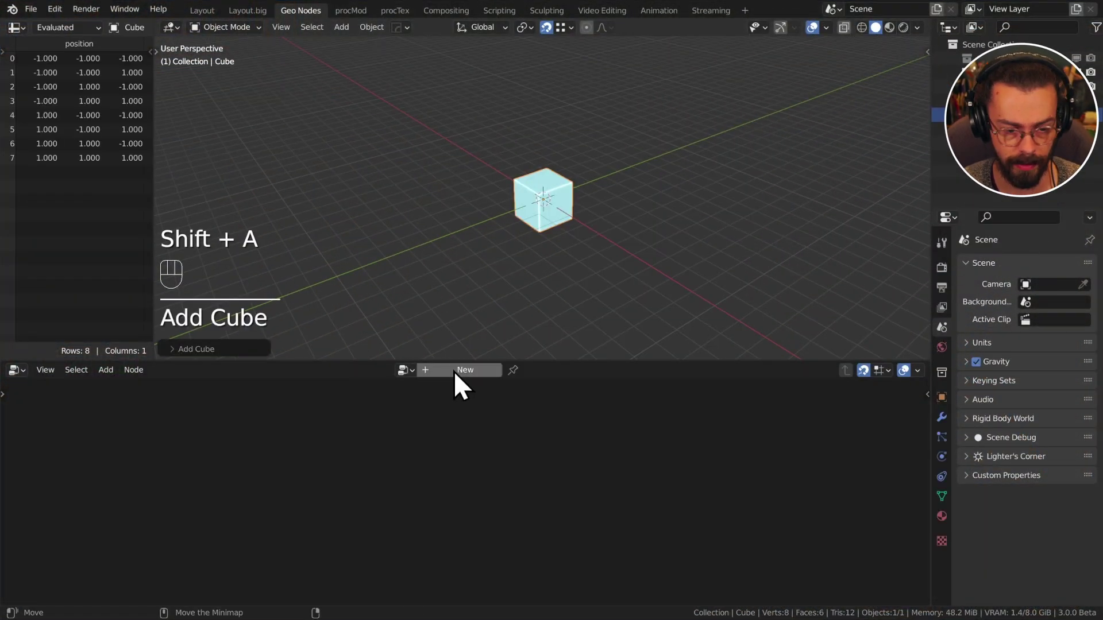
left_click(453, 371)
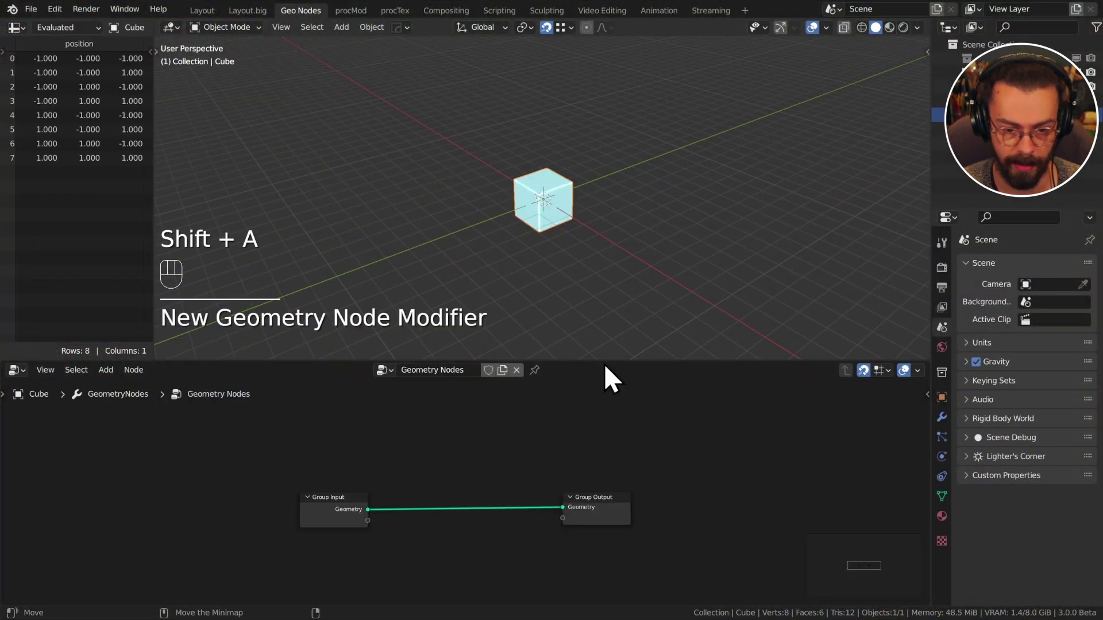
left_click_drag(605, 362, 608, 288)
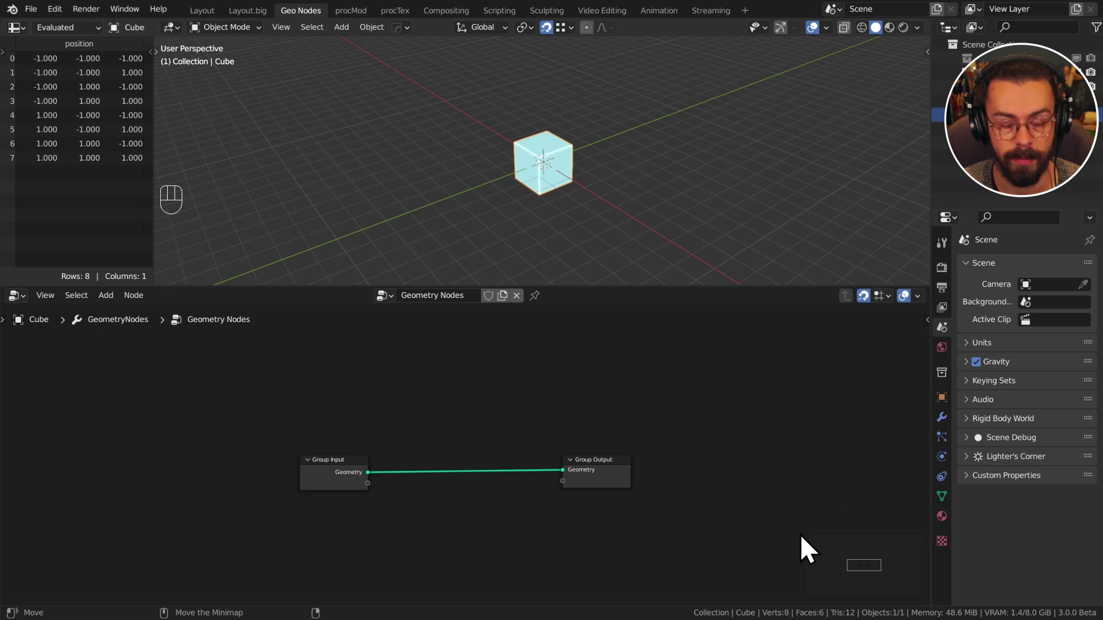
middle_click_drag(674, 439, 640, 428)
scroll(734, 449, "up", 8)
scroll(735, 450, "down", 2)
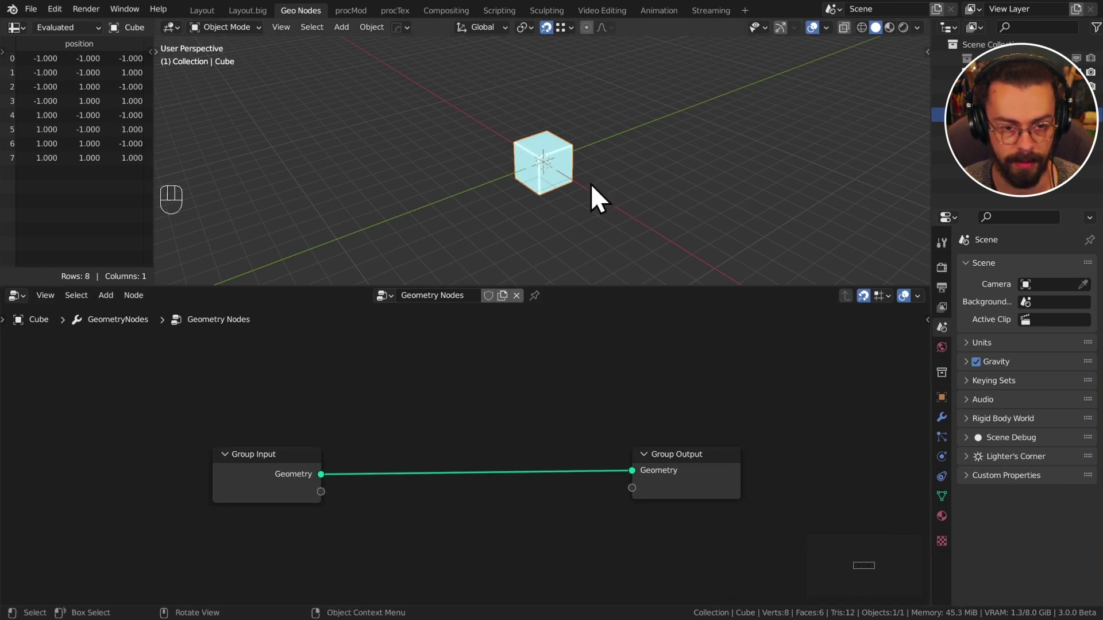
left_click(288, 466)
key("x")
- Add a Cube mesh primitive node, collapse it and preview it through the Group Output
scroll(474, 453, "down", 3)
key("shift+a")
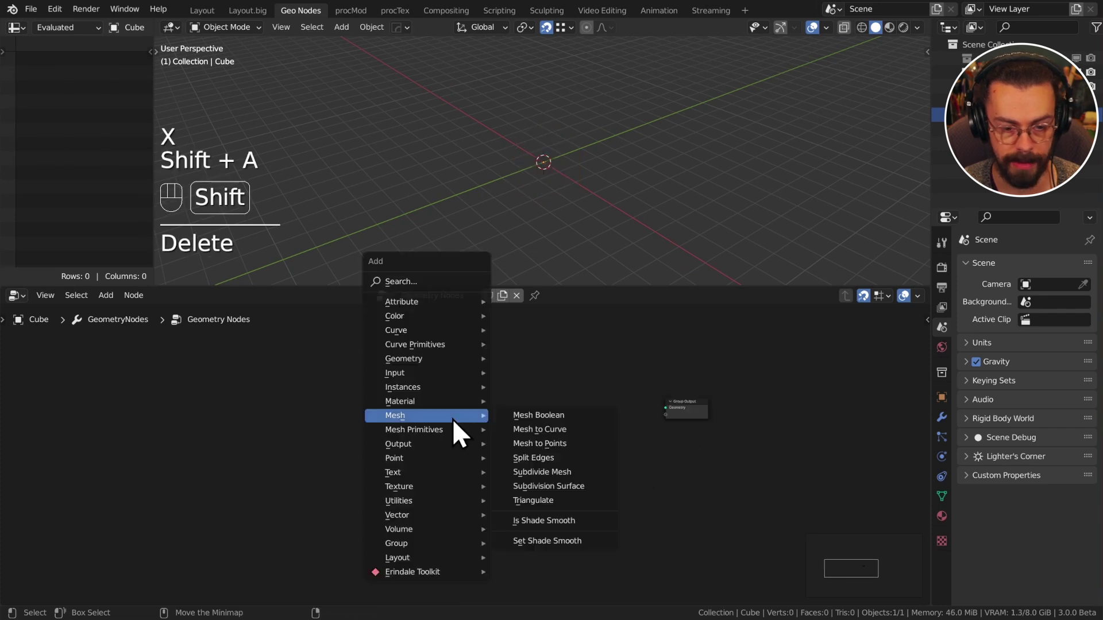
mouse_move(447, 430)
left_click(551, 444)
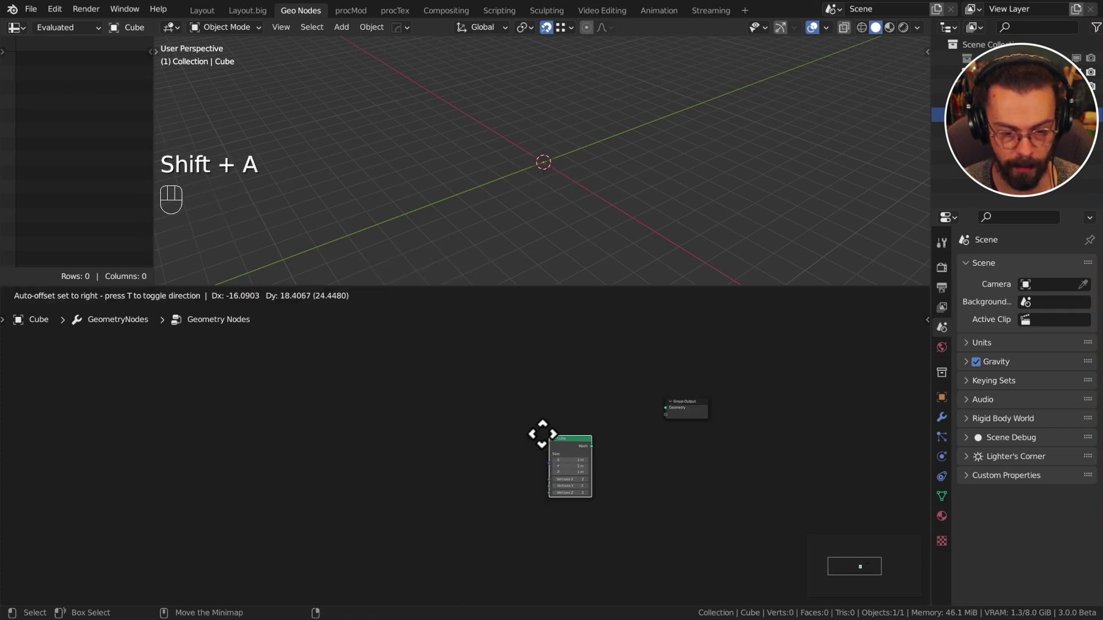
left_click(377, 340)
left_click(400, 353)
left_click_drag(405, 354, 412, 418)
left_click(412, 418, "ctrl+shift")
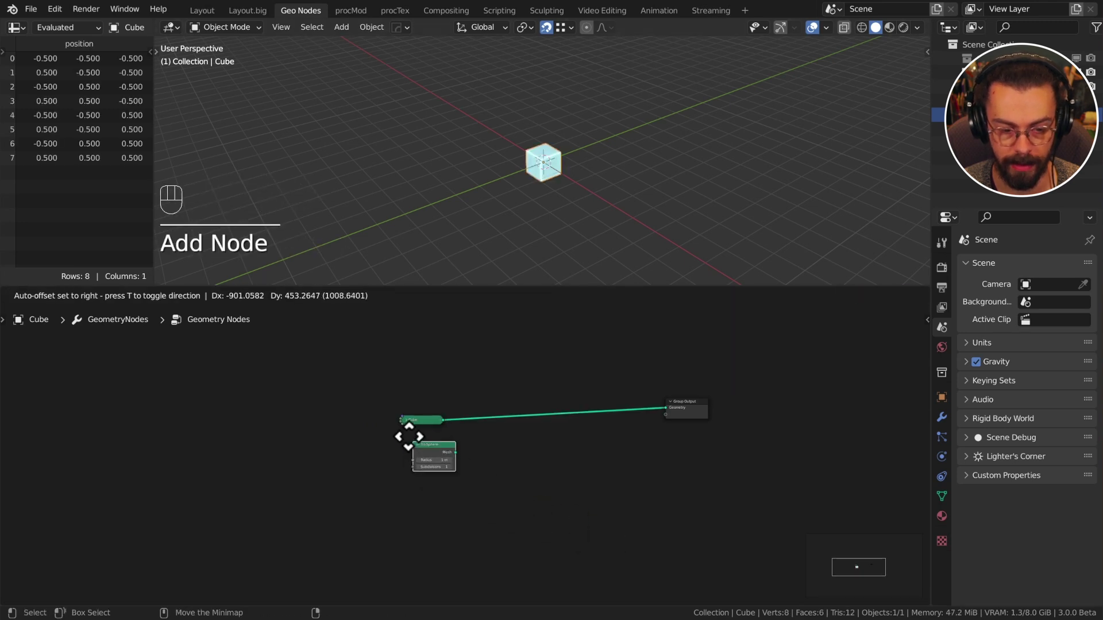
- Add Ico Sphere and Cone mesh primitive nodes stacked below the Cube node, previewing each one
left_click(401, 433)
left_click(408, 432, "ctrl+shift")
key("shift+a")
mouse_move(532, 441)
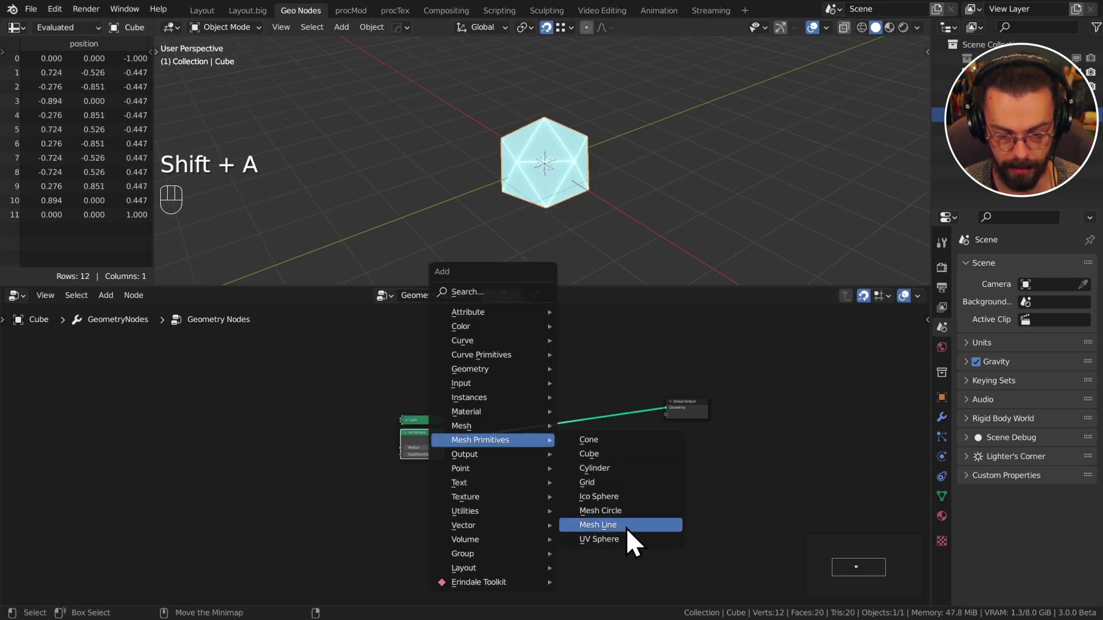
left_click(589, 439)
left_click(415, 473)
left_click(416, 473, "ctrl+shift")
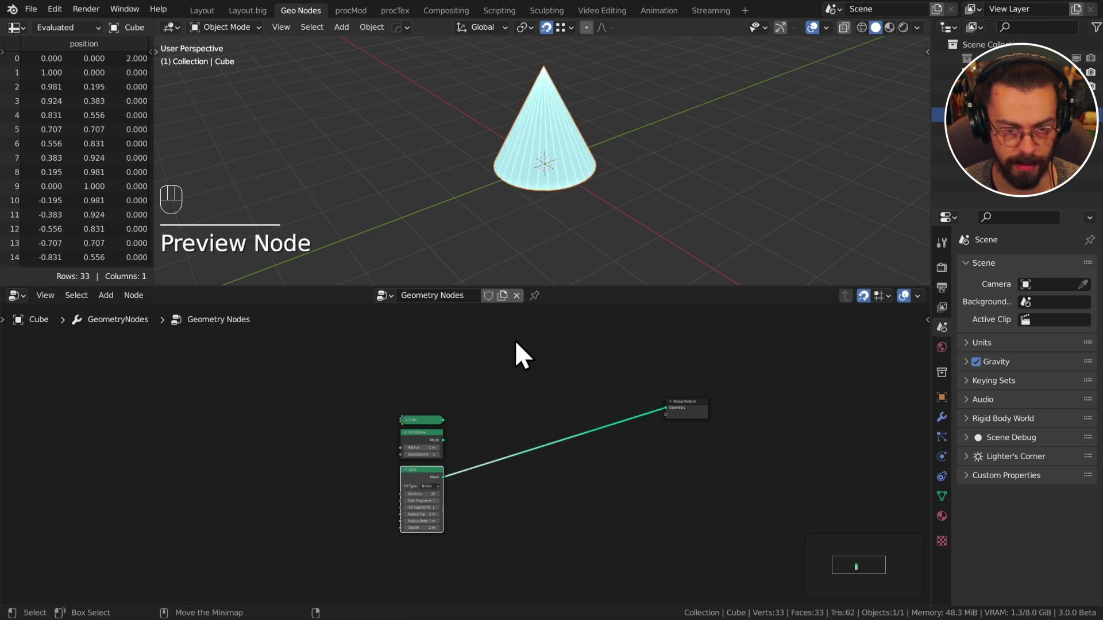
- Add a Cylinder mesh primitive node below the Cone node and preview it
key("shift+a")
mouse_move(547, 458)
left_click(627, 489)
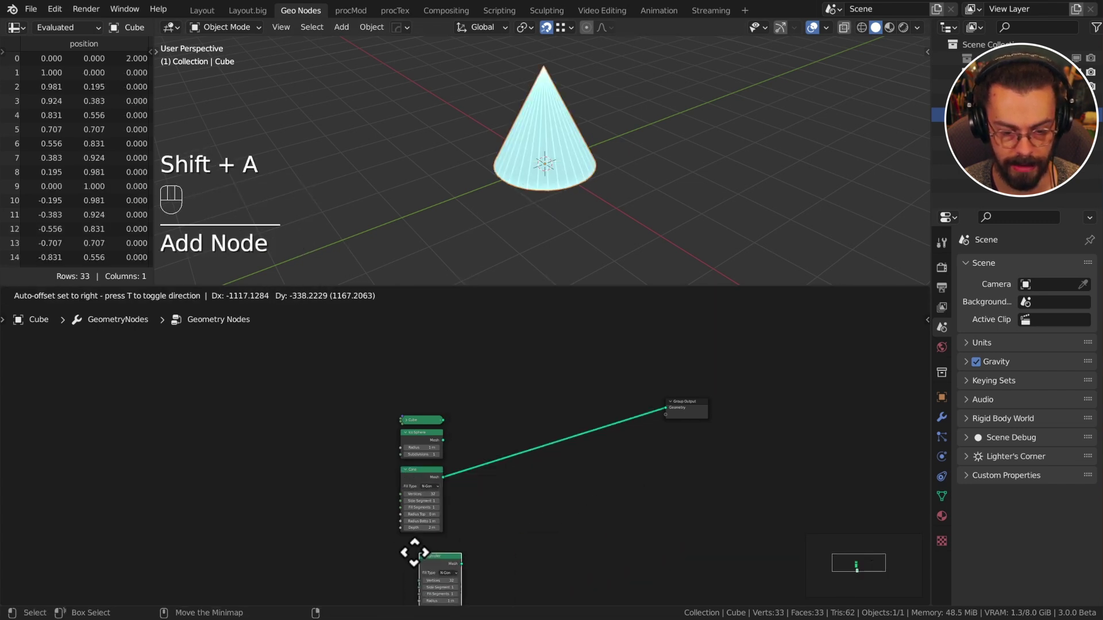
left_click(402, 535)
left_click(404, 535, "ctrl+shift")
- Set the Cylinder node's radius to 0.68 m and its depth to 1.07 m
middle_click_drag(468, 480, 562, 398)
scroll(562, 398, "up", 6)
scroll(518, 472, "down", 1)
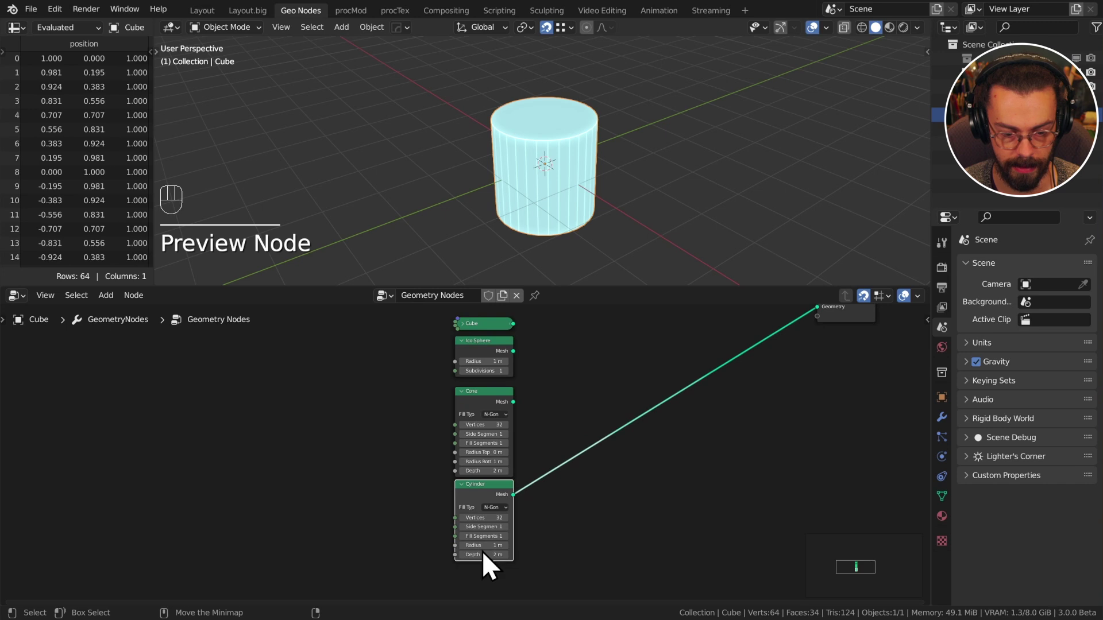
left_click_drag(481, 551, 449, 555)
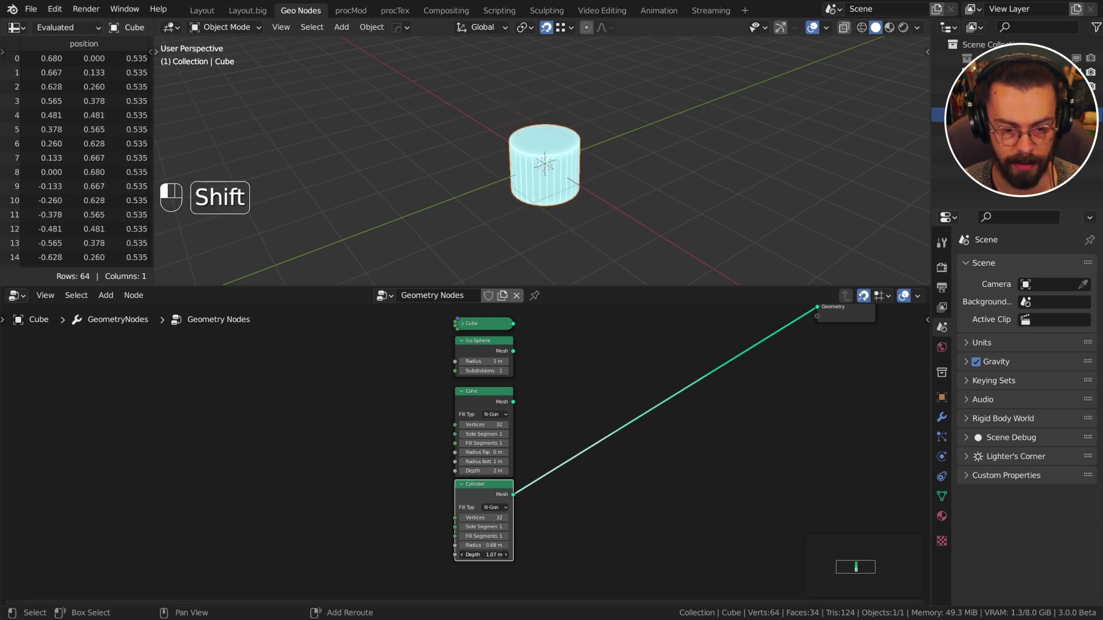
- Set the Cone node's depth to 0.7 m, then preview the Cube node and move it up, away from the Ico Sphere
middle_click_drag(493, 397, 474, 462)
left_click(474, 462, "ctrl+shift")
left_click(463, 389, "ctrl+shift")
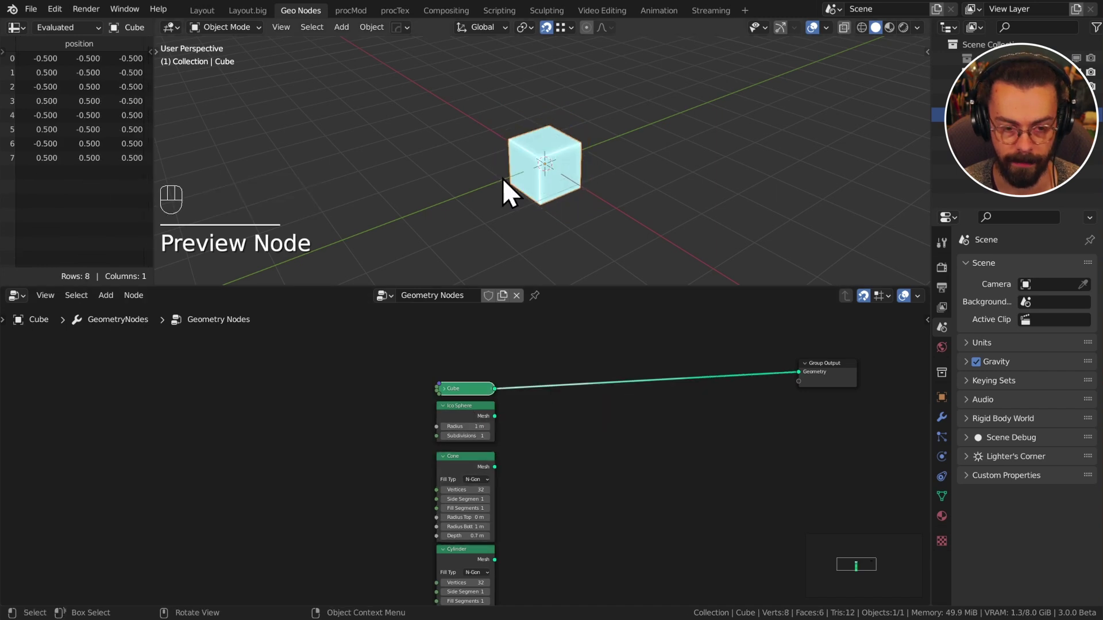
middle_click_drag(495, 374, 502, 424)
left_click_drag(485, 439, 485, 413)
middle_click_drag(613, 440, 566, 364)
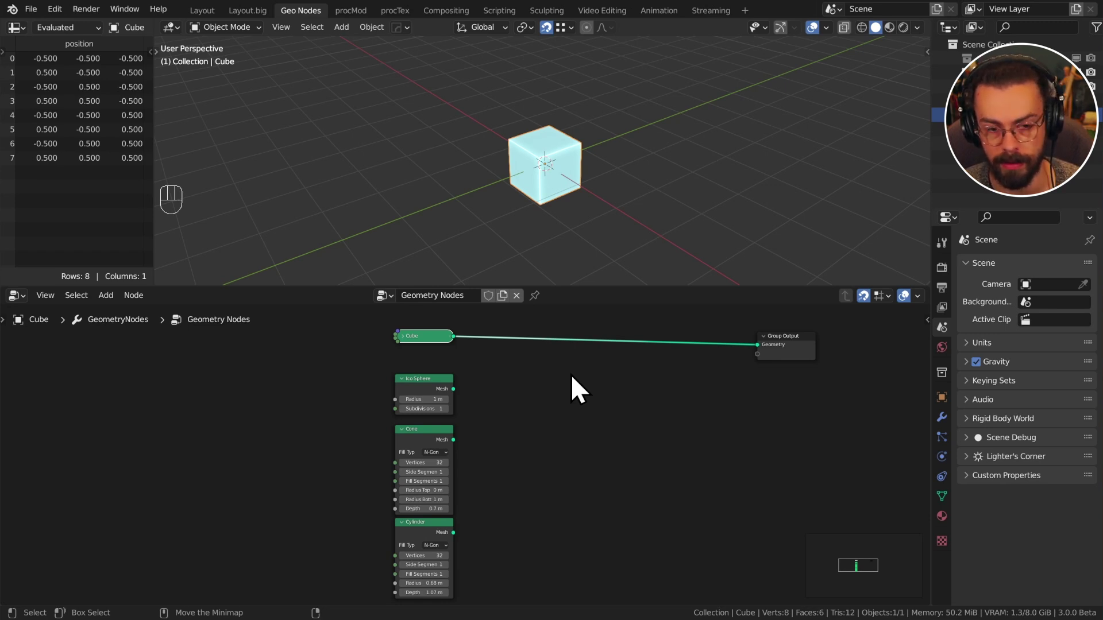
- Insert a Set ID node on the link between the Cube node and the Group Output, leaving the Cube node collapsed
scroll(609, 376, "down", 1)
scroll(593, 375, "up", 3)
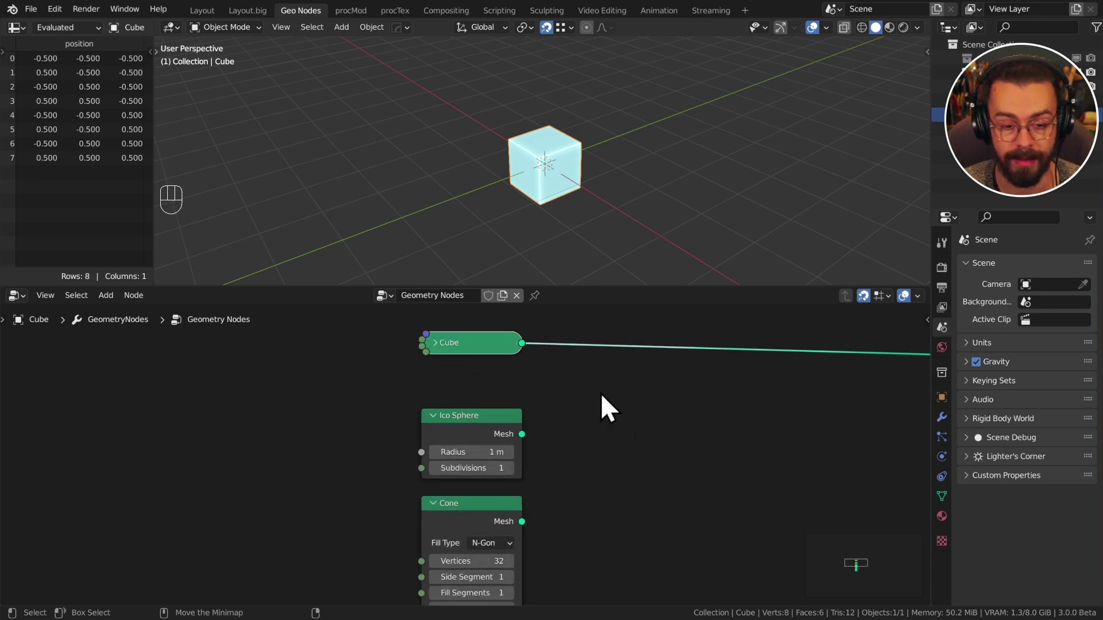
key("shift+a")
mouse_move(601, 344)
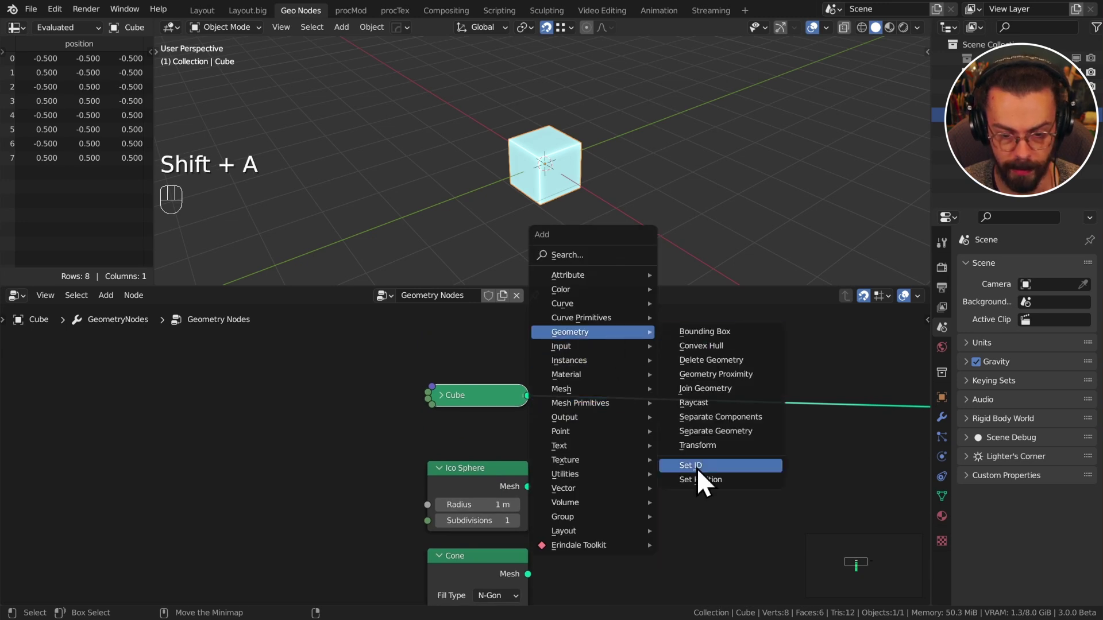
left_click(696, 463)
left_click_drag(470, 394, 490, 355)
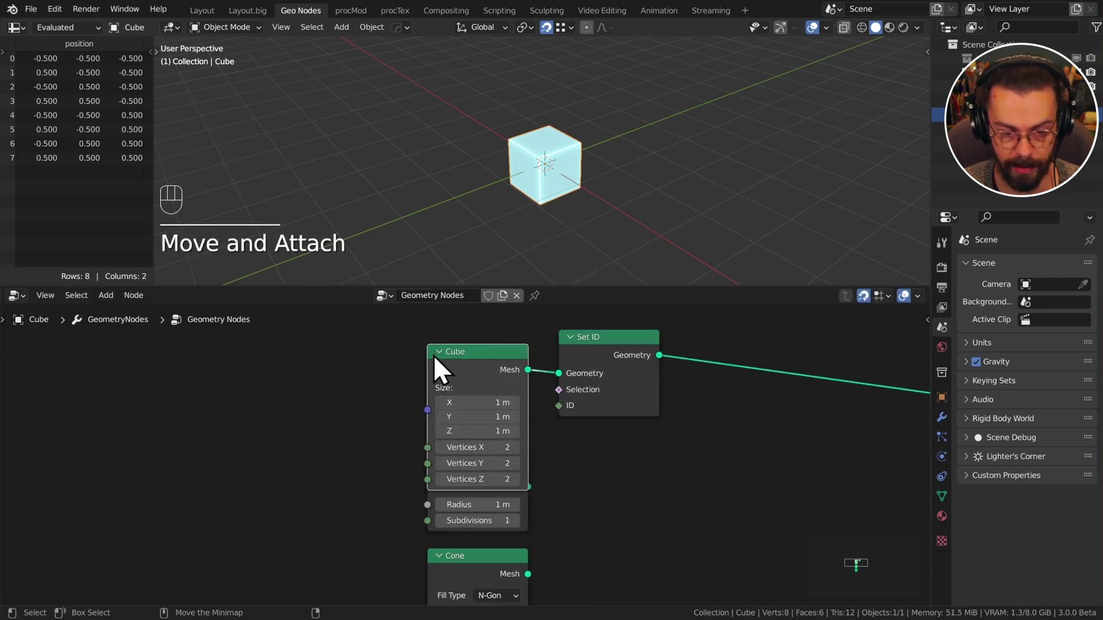
left_click(439, 352)
- Add an Integer input node below the Cube node and connect it to the ID input of Set ID
key("shift+a")
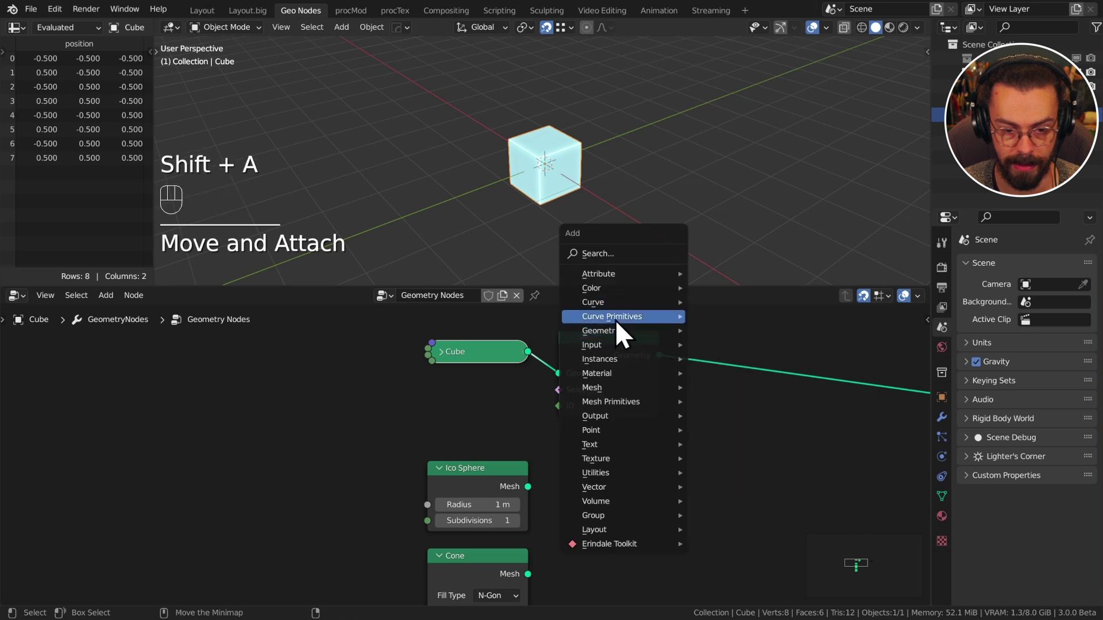
mouse_move(616, 345)
left_click(723, 387)
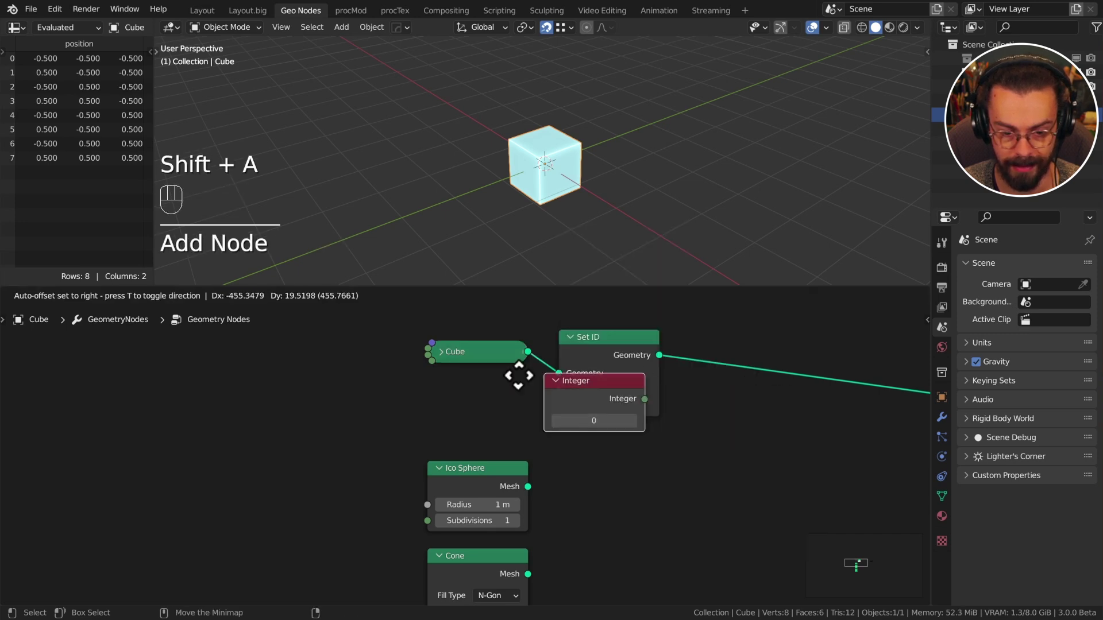
left_click(525, 399)
left_click_drag(528, 398, 567, 407)
left_click_drag(610, 354, 611, 368)
- Maximize the node editor and collapse the Ico Sphere, Cone and Cylinder nodes, spacing them out
scroll(753, 450, "down", 4)
middle_click_drag(752, 451, 678, 428)
key("ctrl+space")
left_click(342, 319)
left_click(341, 394)
left_click(341, 533)
left_click_drag(376, 395, 377, 420)
- Duplicate the Integer and Set ID pair for the Ico Sphere, connect its mesh to Set ID and set the integer to 1
left_click(407, 238)
left_click(499, 228, "shift")
key("shift+d")
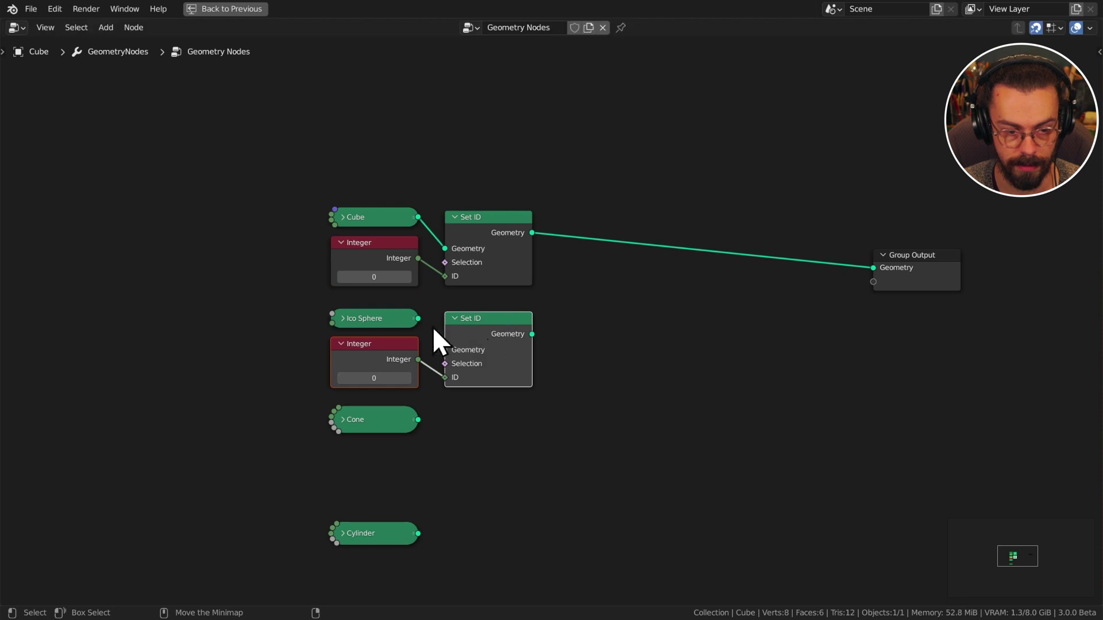
left_click(500, 320)
left_click_drag(418, 318, 445, 350)
left_click(407, 379)
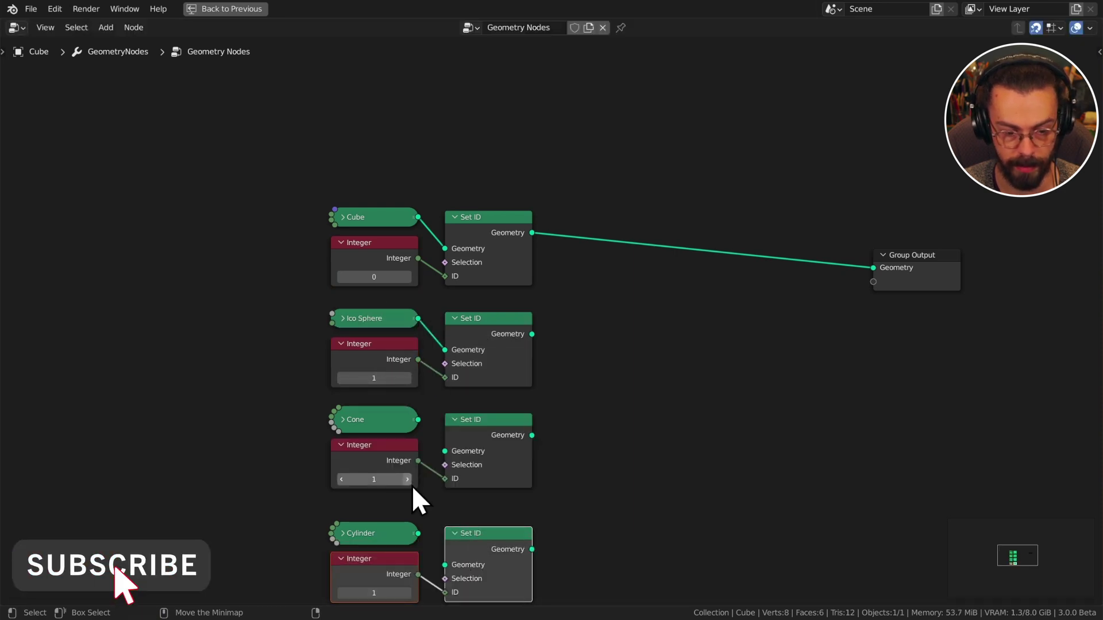
- Connect the Cone and Cylinder to their own Set ID nodes, with integers 2 and 3 respectively
left_click(407, 479)
middle_click_drag(481, 557, 502, 495)
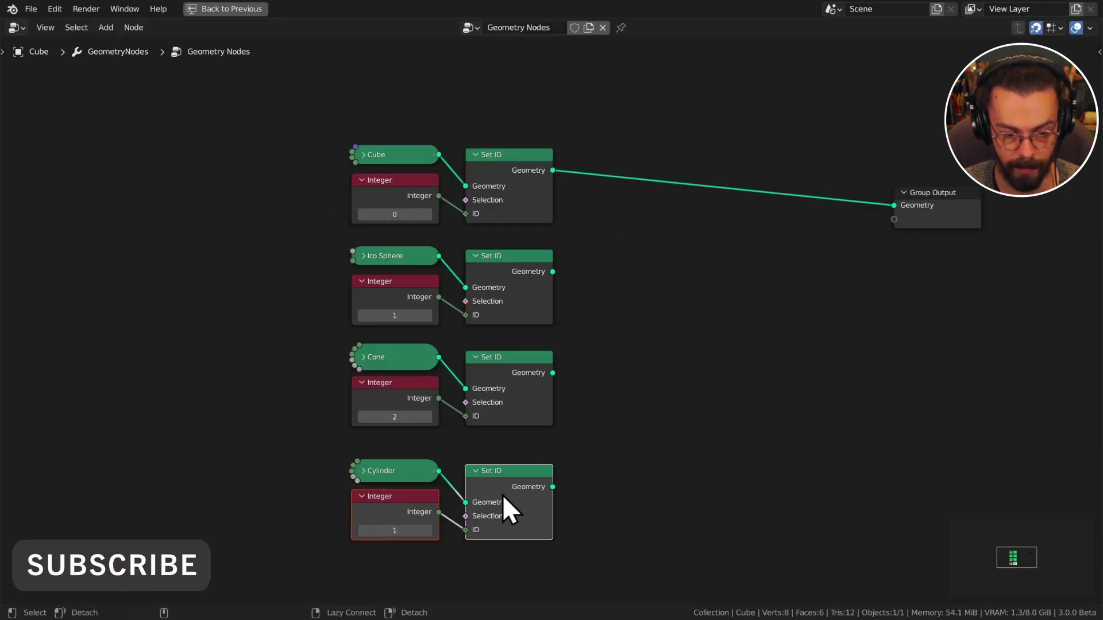
left_click(429, 531)
left_click(429, 531)
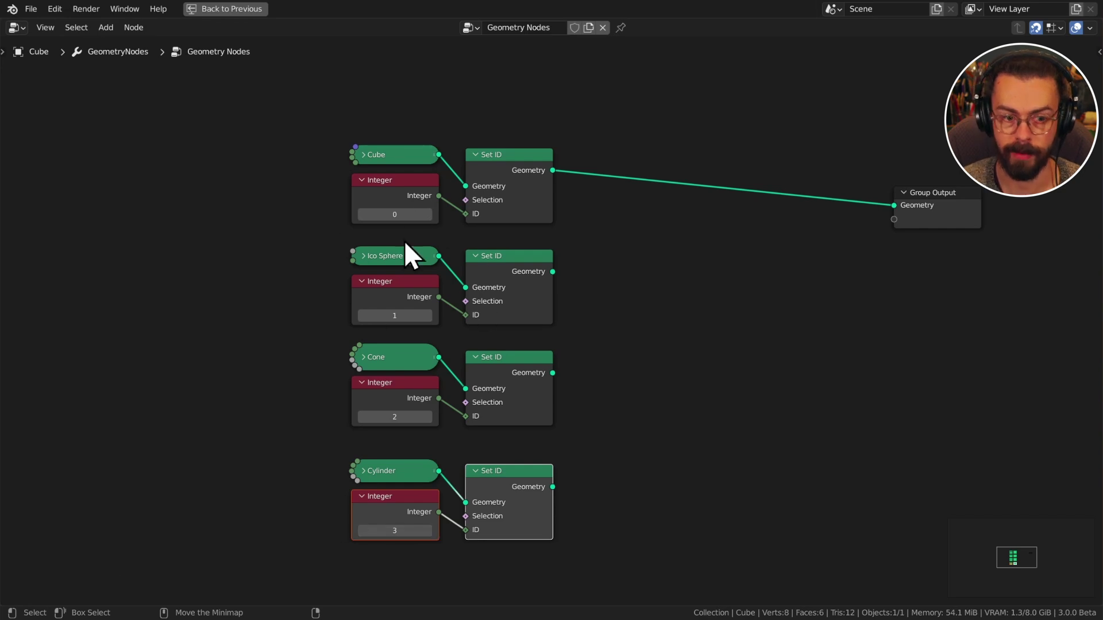
- Combine all four Set ID outputs in a Join Geometry node placed before the Group Output
scroll(534, 311, "down", 2)
middle_click_drag(625, 295, 566, 316)
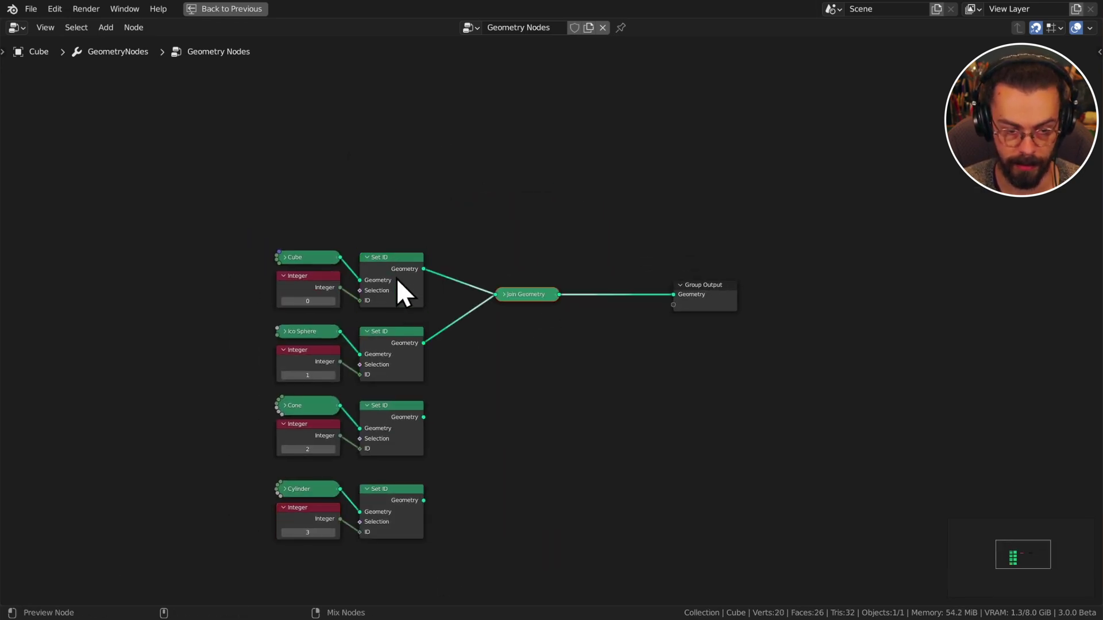
left_click_drag(472, 254, 565, 329)
key("g")
left_click(596, 329)
right_click_drag(402, 424, 546, 311, "alt")
right_click_drag(399, 503, 539, 294, "alt")
left_click_drag(551, 294, 524, 350)
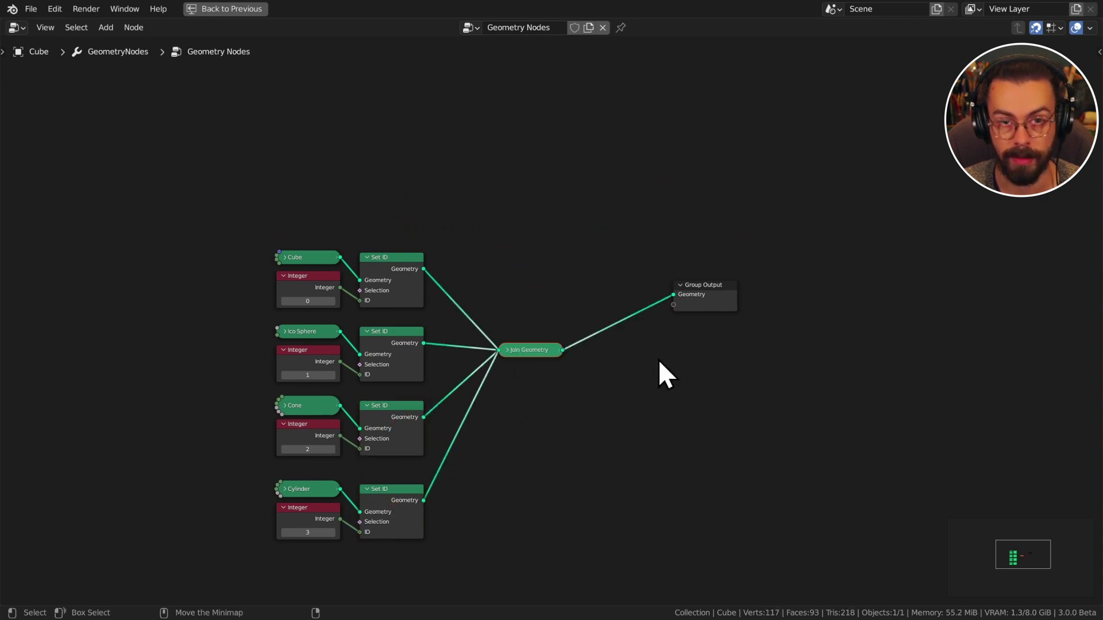
- Move the Group Output farther away and add a Grid mesh primitive node above the joined primitives
middle_click_drag(715, 295, 550, 311)
left_click_drag(529, 312, 789, 301)
key("shift+a")
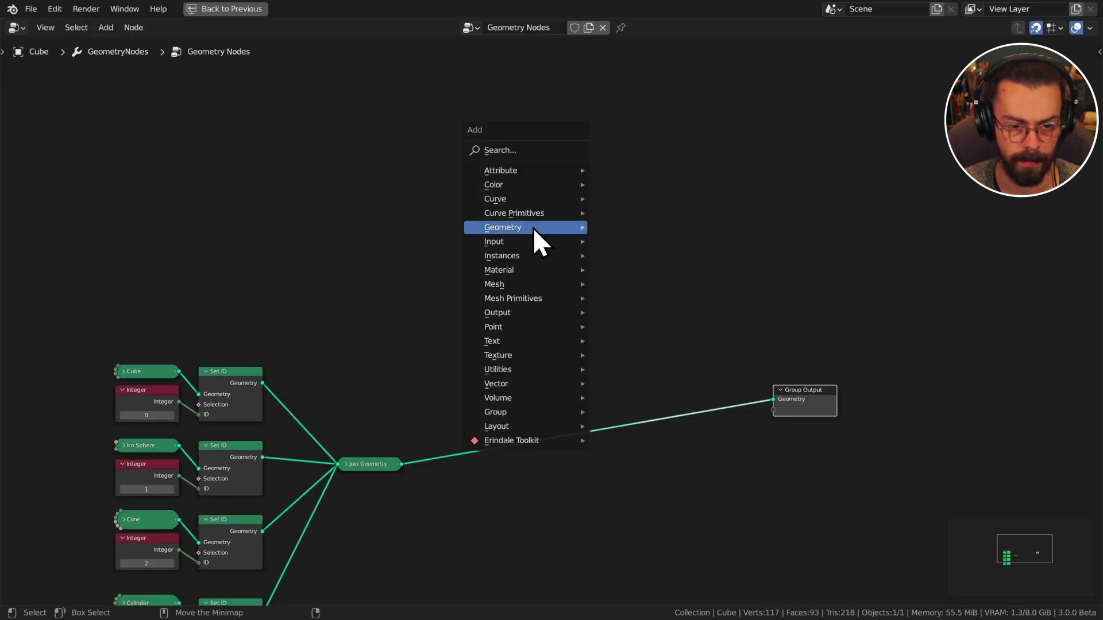
mouse_move(533, 297)
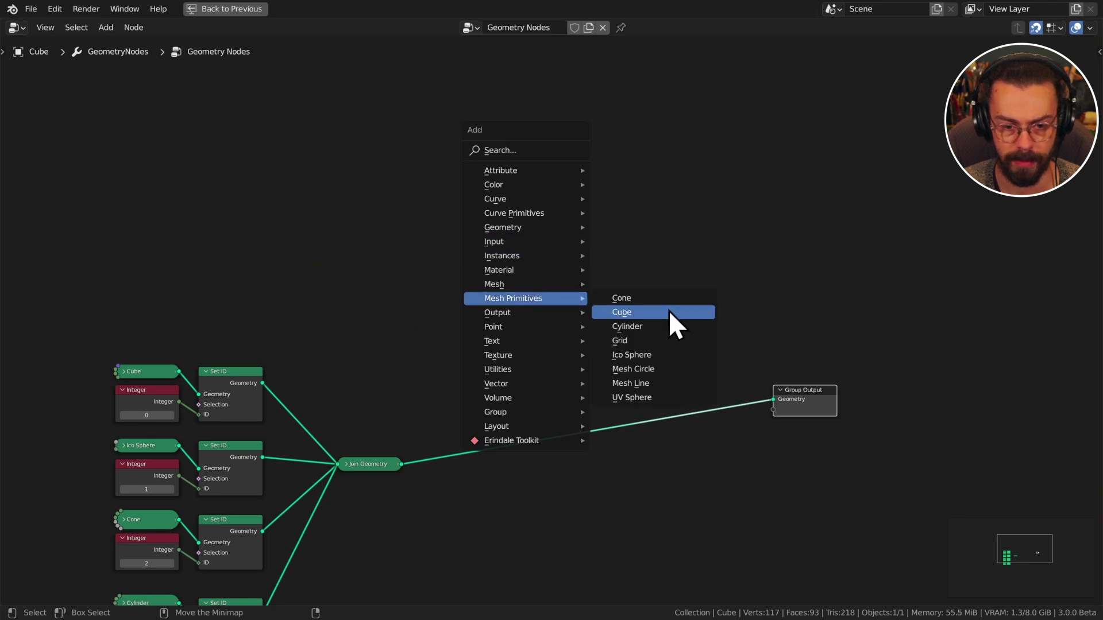
left_click(650, 340)
left_click(439, 255)
- Size the Grid 15.9 m in X and Y and connect its mesh to a new Distribute Points on Faces node
key("shift+a")
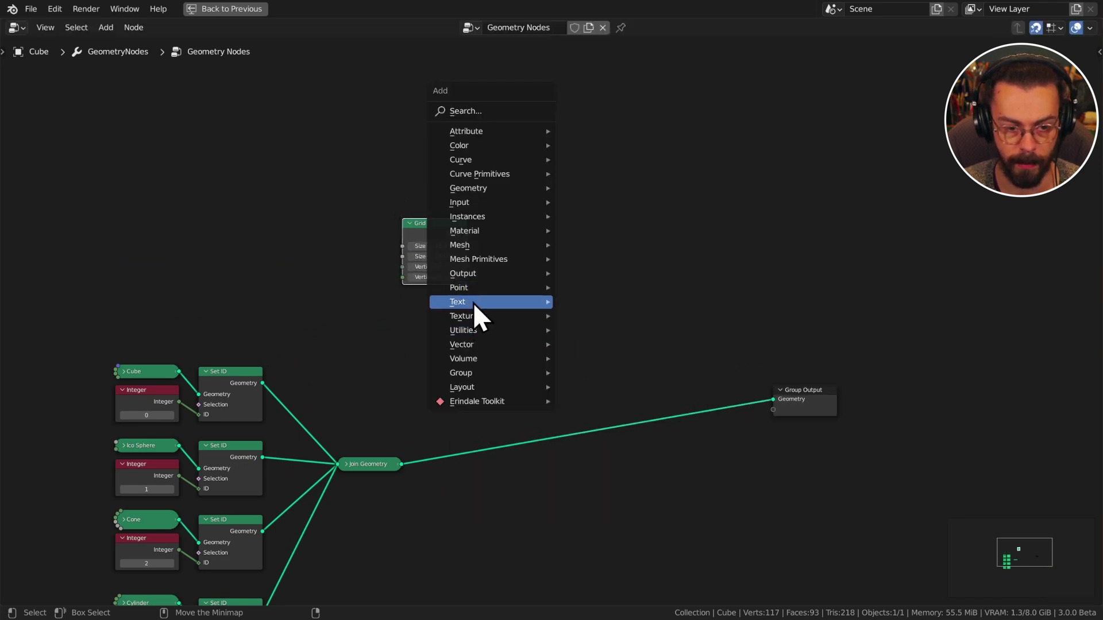
left_click(609, 293)
left_click(472, 193)
right_click_drag(440, 233, 526, 229, "alt")
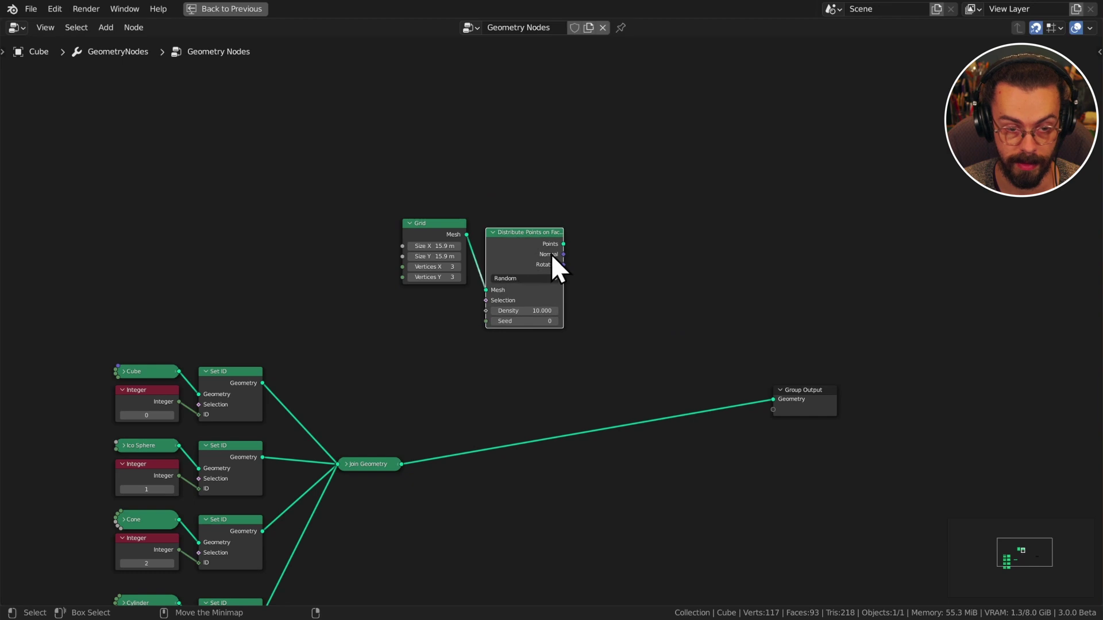
- Add an Instance on Points node fed by the distributed points and the joined geometry, preview it and restore the editor layout
key("shift+a")
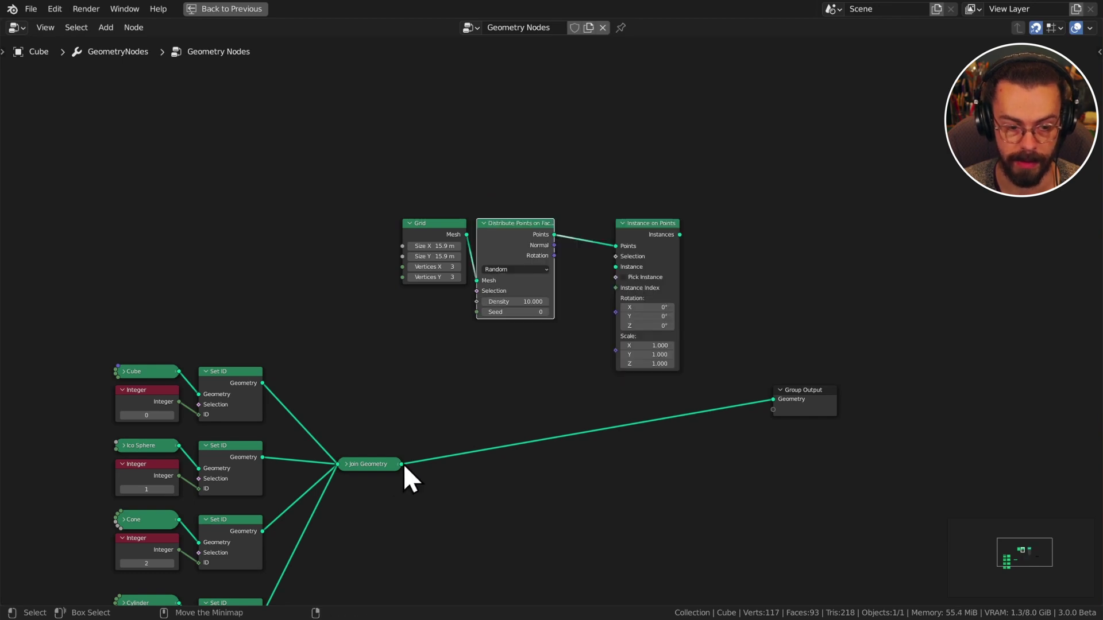
left_click_drag(401, 464, 615, 266)
left_click(642, 237, "ctrl+shift")
key("ctrl+space")
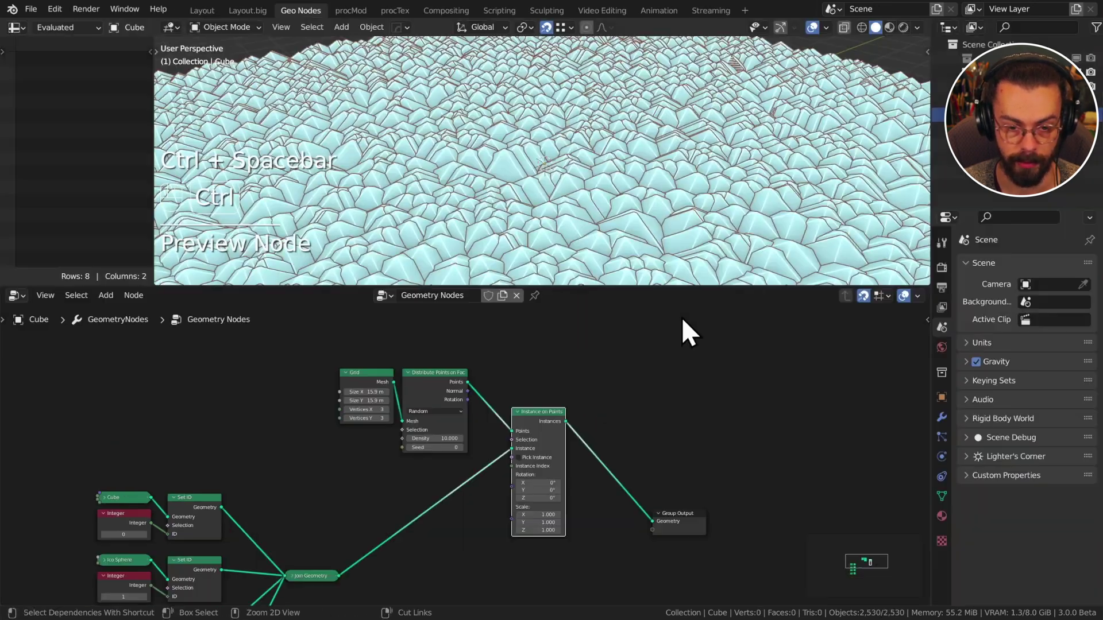
- Set the density of Distribute Points on Faces to 0.210
scroll(557, 181, "down", 4)
middle_click_drag(480, 460, 609, 508)
scroll(609, 508, "up", 5)
left_click_drag(554, 483, 514, 483, "shift")
- Examine the overlapping instanced primitives up close in wireframe, then return the viewport to solid shading
middle_click_drag(692, 232, 580, 98, "shift")
key("z")
scroll(585, 187, "up", 4)
scroll(626, 166, "down", 4)
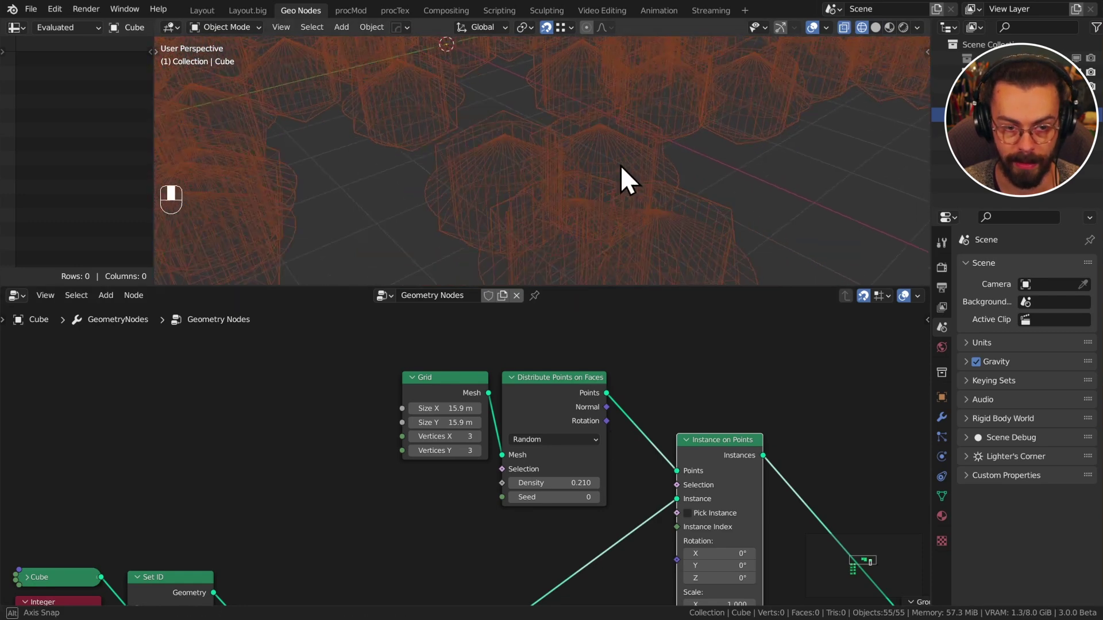
key("z")
left_click(876, 195)
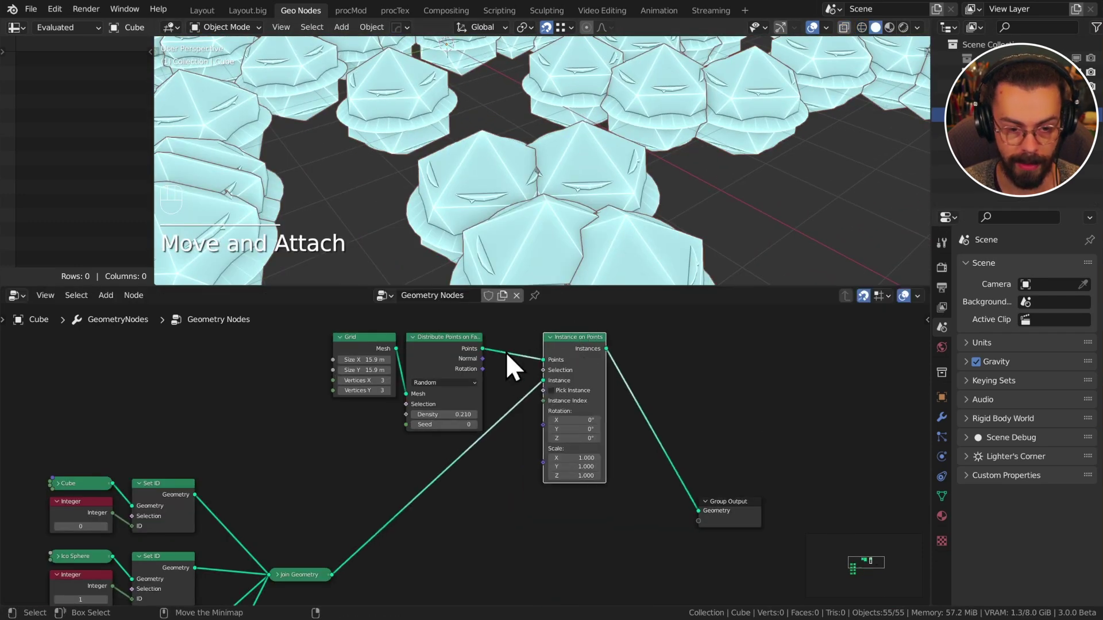
- Line up the instancing nodes in a row and move the Group Output away to leave space after Instance on Points
left_click(453, 356)
left_click_drag(453, 356, 446, 350)
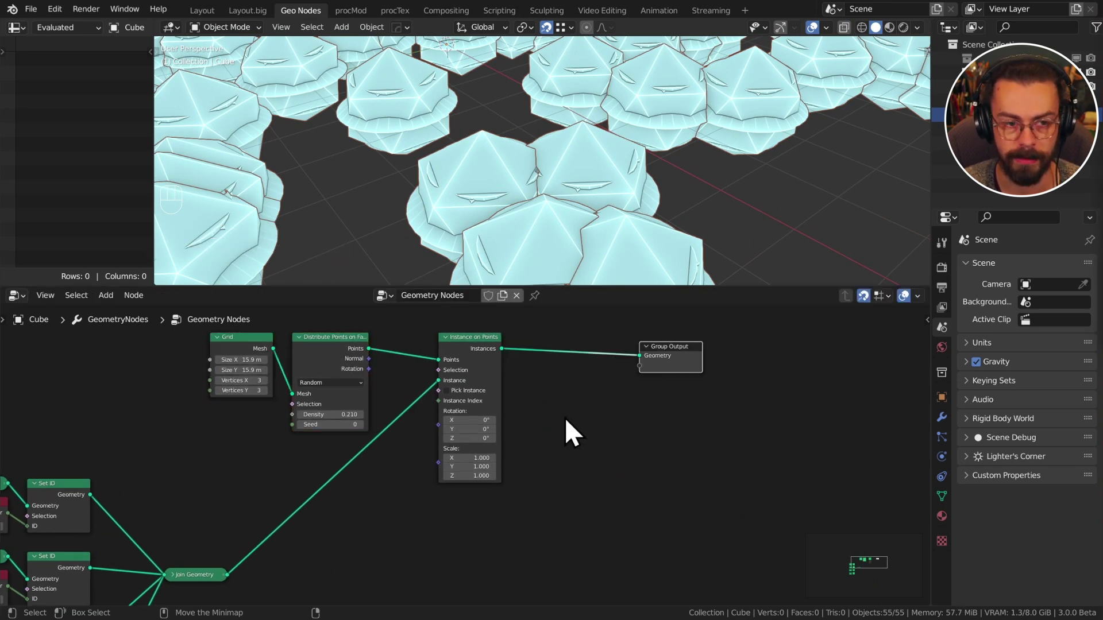
scroll(485, 455, "up", 2)
left_click_drag(602, 390, 764, 391)
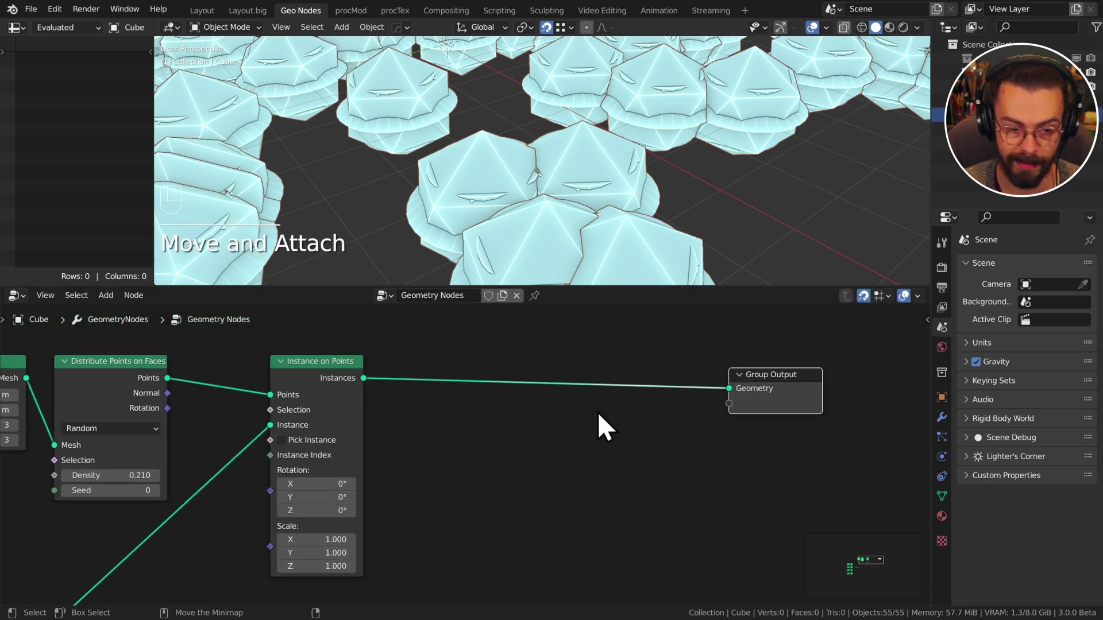
- Add a Scale Instances node between Instance on Points and the Group Output and preview it
middle_click_drag(508, 429, 555, 428)
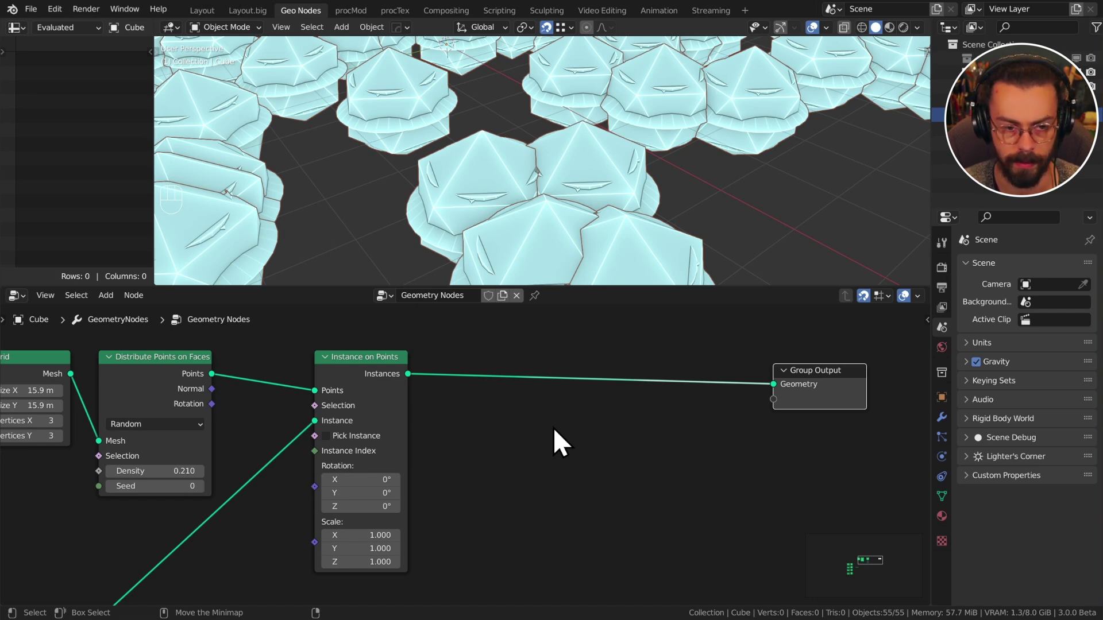
key("shift+a")
mouse_move(585, 424)
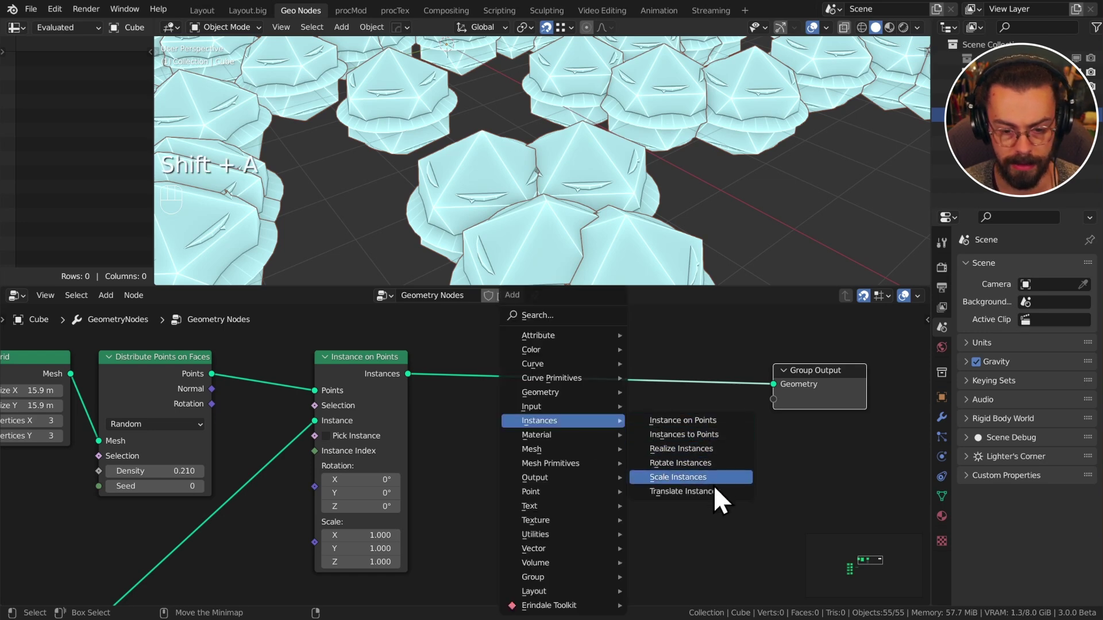
left_click(713, 485)
left_click(563, 425)
right_click_drag(391, 419, 612, 475, "alt")
left_click(612, 475, "ctrl+shift")
middle_click_drag(612, 476, 500, 442)
- Set the Scale Instances node's X, Y and Z scale to 0.040
scroll(546, 448, "down", 3)
middle_click_drag(575, 532, 598, 495)
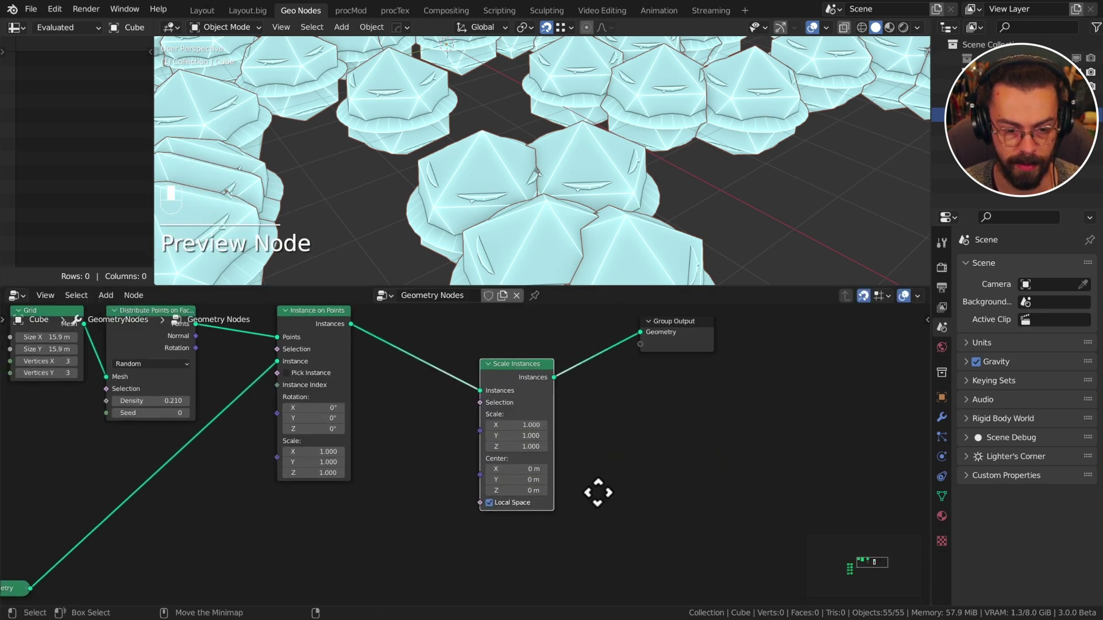
scroll(517, 448, "up", 1)
middle_click_drag(516, 313, 534, 346)
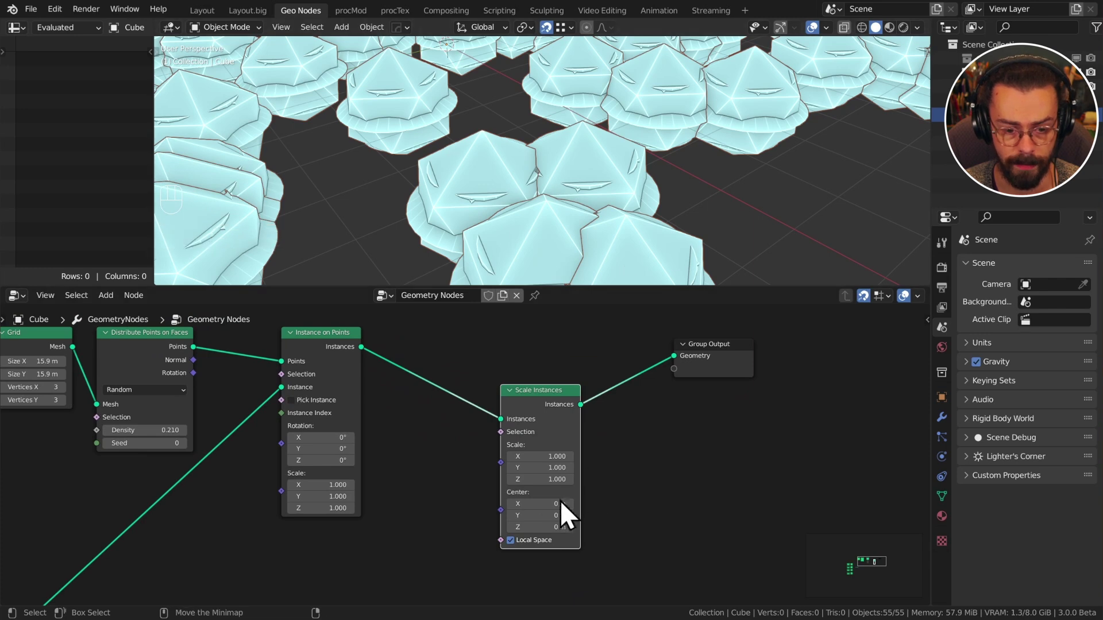
left_click_drag(540, 456, 593, 337)
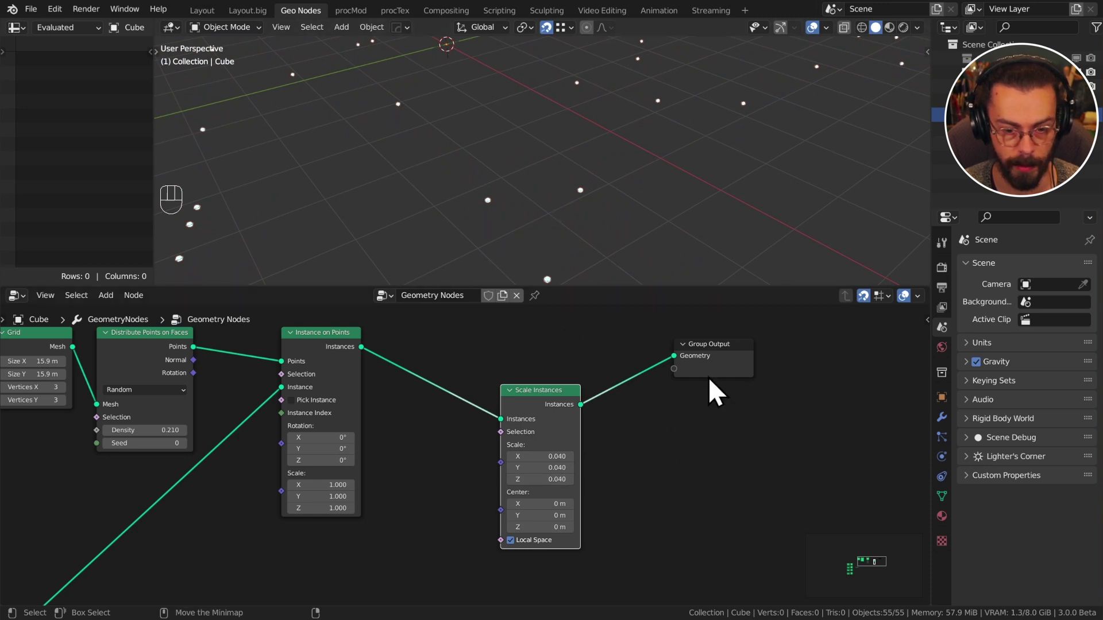
- Move the Group Output away, insert a Realize Instances node after Scale Instances, and place the two instance nodes side by side
left_click_drag(708, 367, 840, 388)
scroll(480, 440, "down", 2)
middle_click_drag(478, 437, 521, 433)
left_click_drag(579, 417, 561, 418)
key("shift+a")
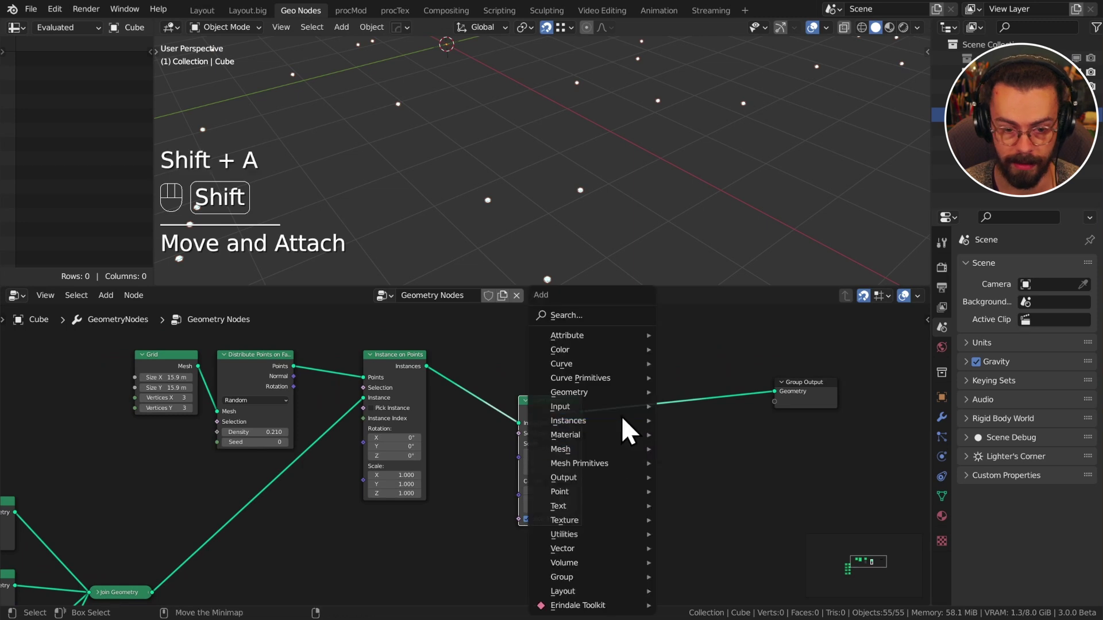
mouse_move(599, 393)
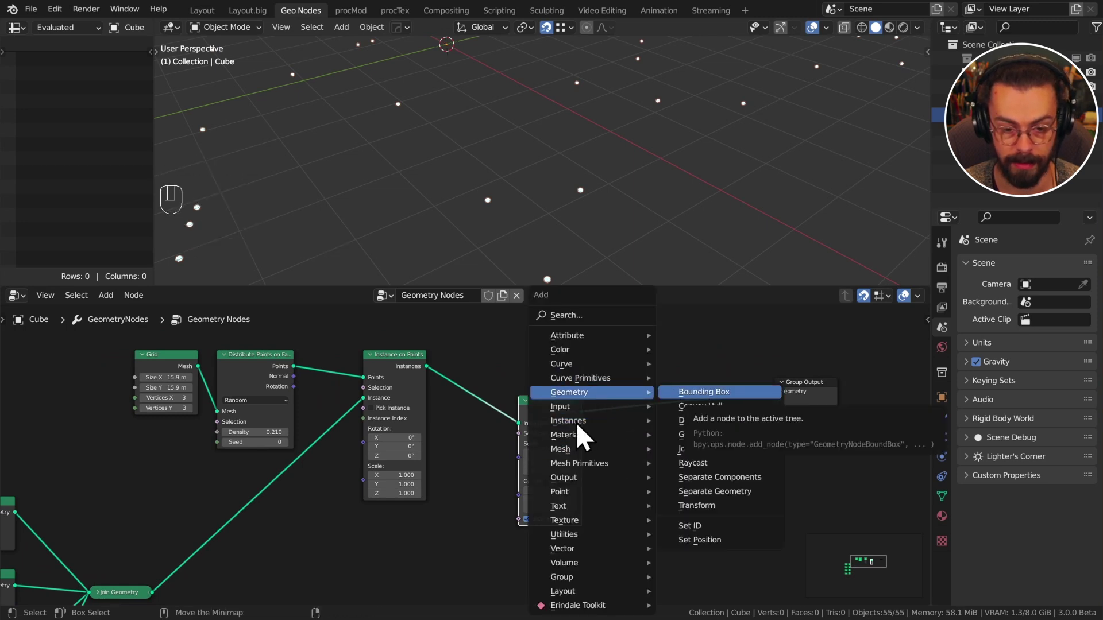
mouse_move(567, 419)
left_click(702, 448)
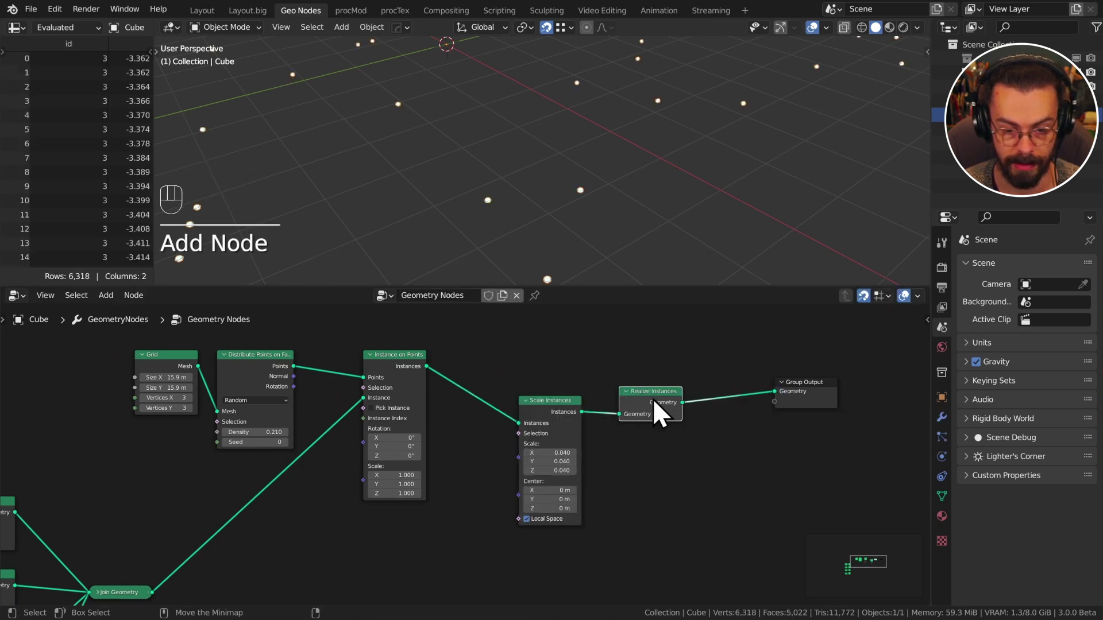
left_click(634, 411)
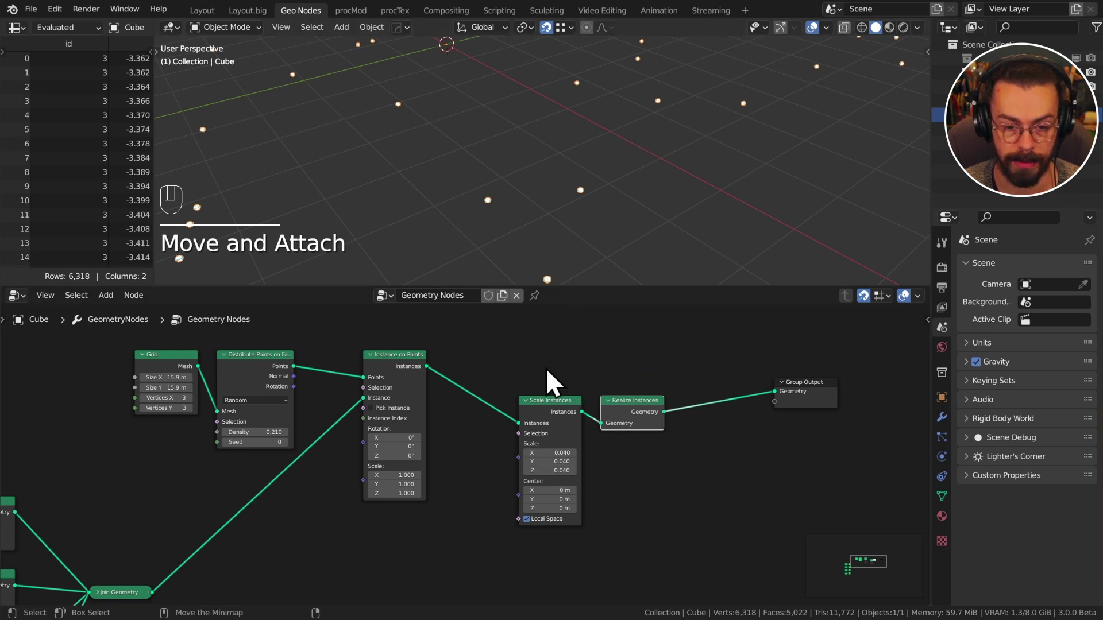
left_click_drag(533, 360, 620, 418)
left_click_drag(615, 403, 577, 415)
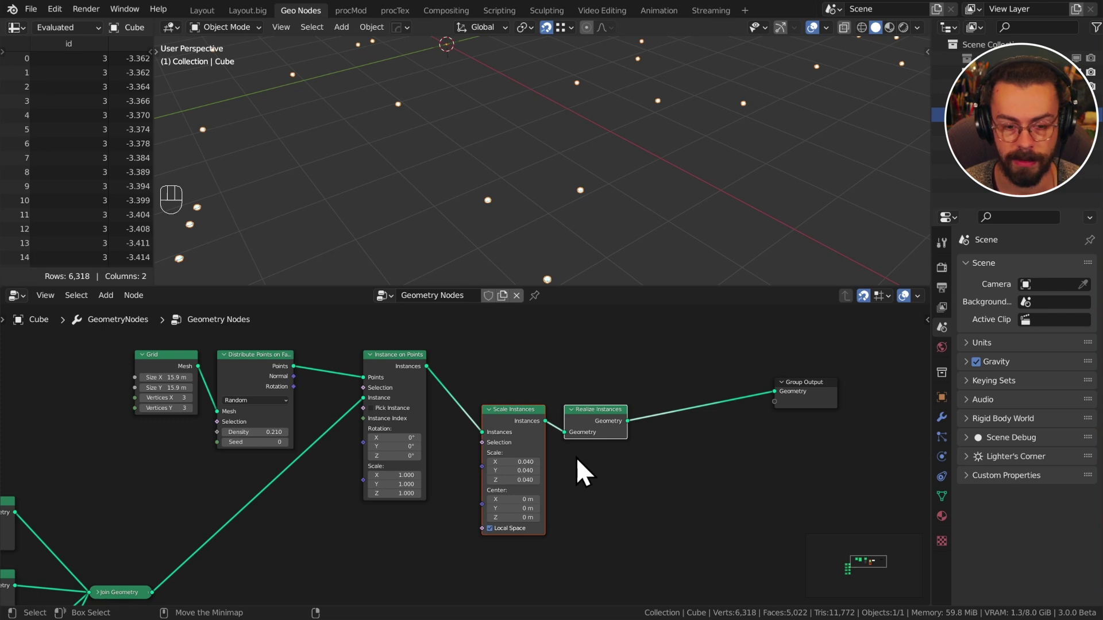
- Add a Transfer Attribute node directly below Instance on Points
middle_click_drag(422, 483, 512, 454)
key("shift+a")
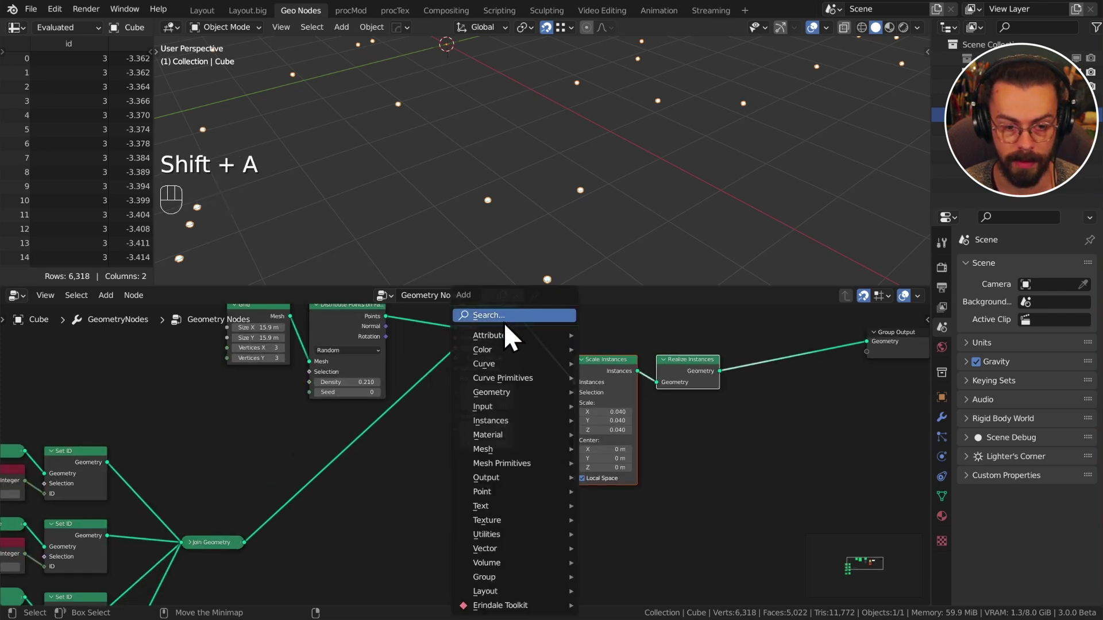
mouse_move(506, 335)
left_click(652, 367)
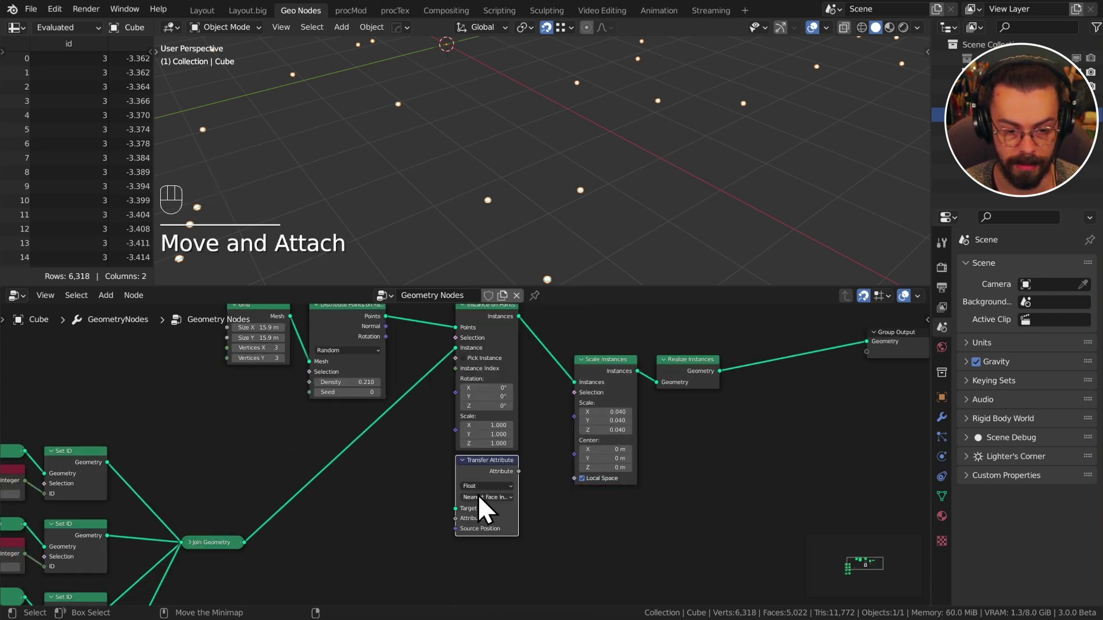
left_click(477, 495)
- Move the Grid and Distribute Points on Faces nodes away from Instance on Points and connect the distributed Points to Transfer Attribute's Target
left_click_drag(257, 413, 363, 332)
key("g")
left_click(280, 358)
left_click(325, 370)
left_click_drag(301, 346, 456, 509)
middle_click_drag(427, 543, 435, 498)
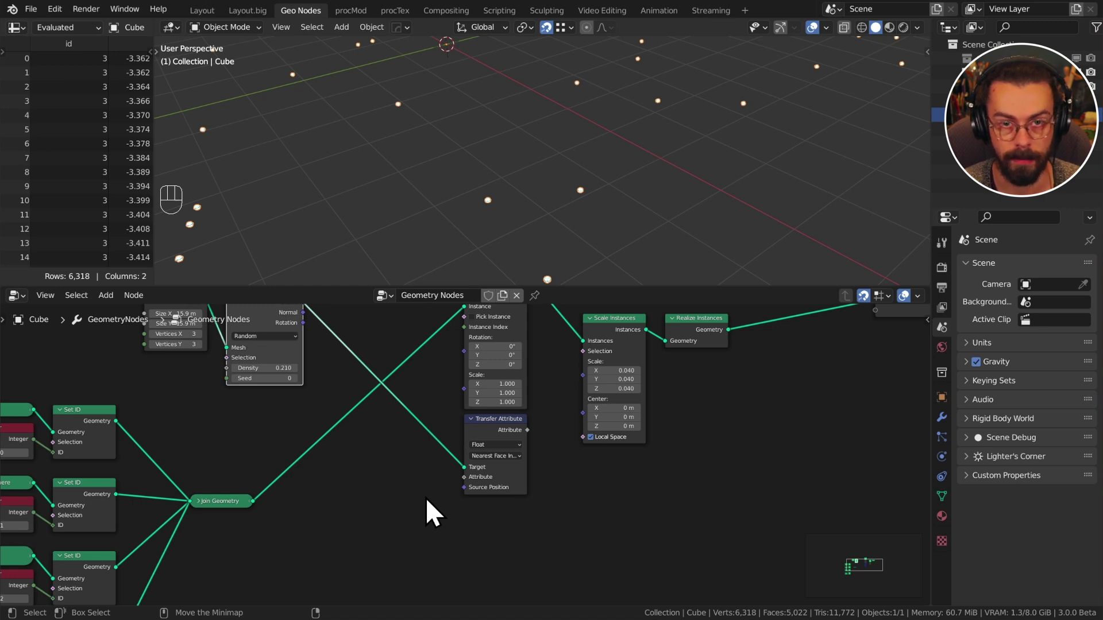
- Add a White Noise Texture and connect its Value to the Attribute input of Transfer Attribute
left_click_drag(464, 478, 392, 510)
middle_click_drag(435, 425, 461, 532)
scroll(454, 425, "up", 8)
left_click_drag(528, 441, 465, 466)
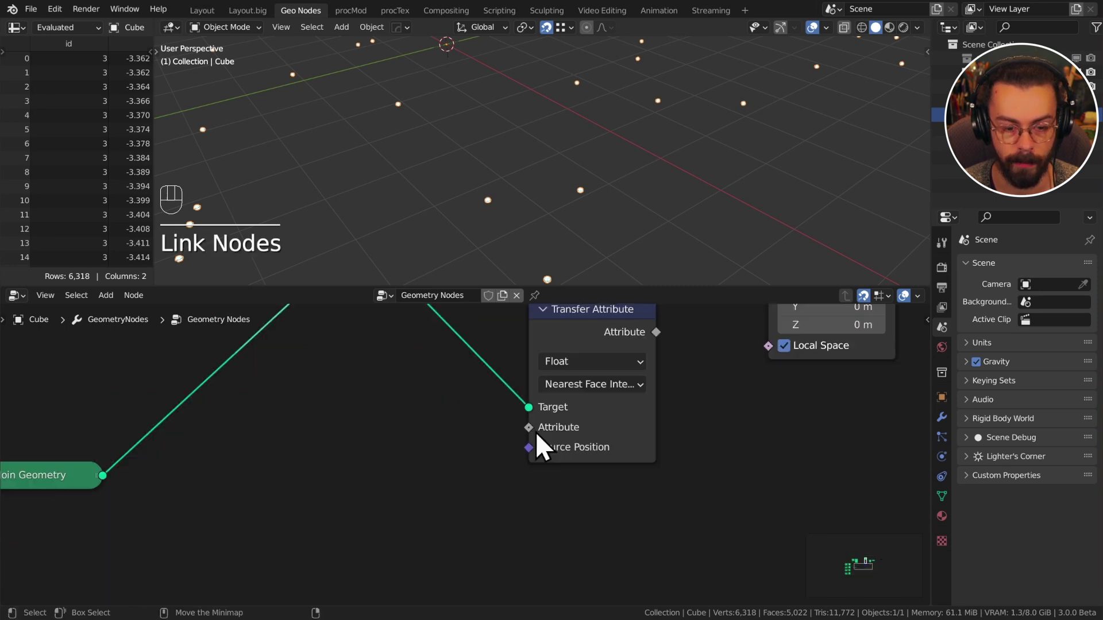
left_click_drag(528, 429, 467, 484)
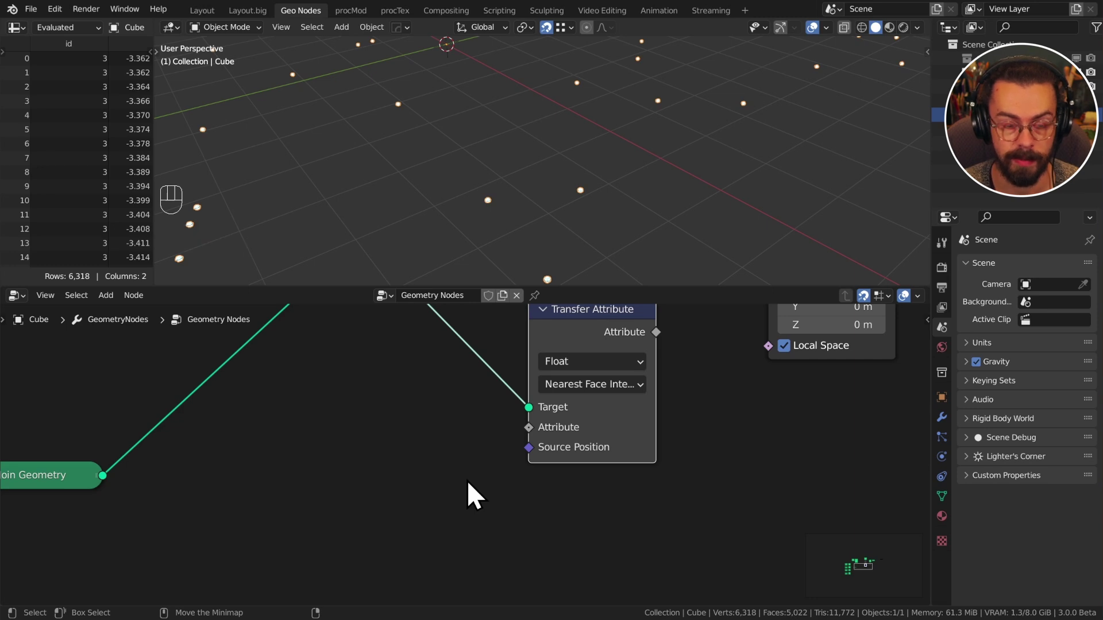
key("shift+a")
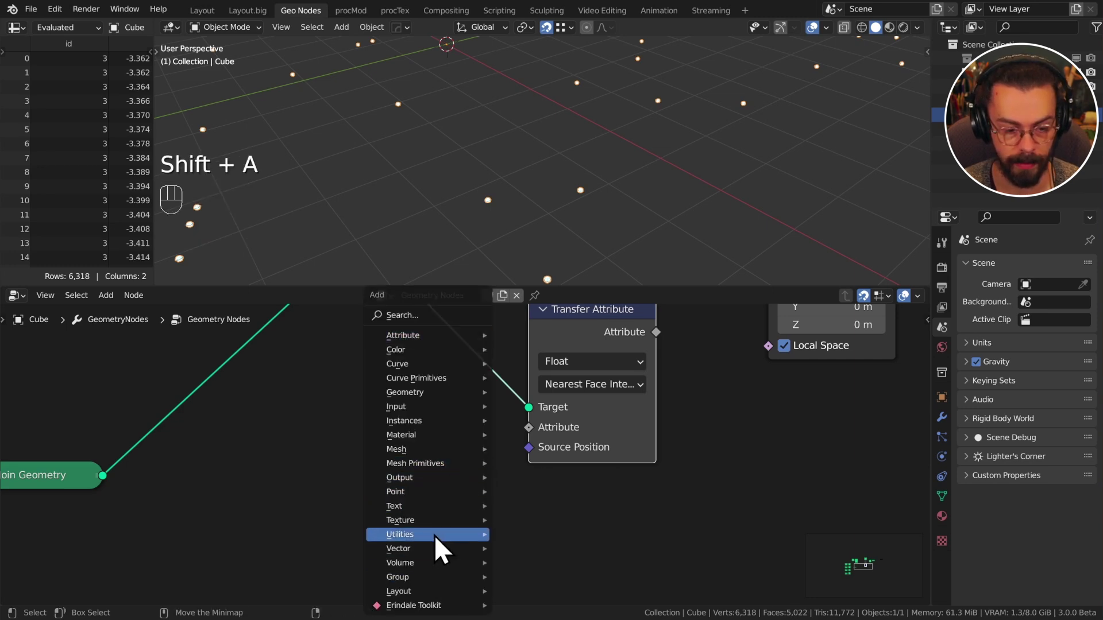
mouse_move(436, 521)
left_click(568, 520)
left_click(364, 418)
left_click_drag(490, 461, 527, 434)
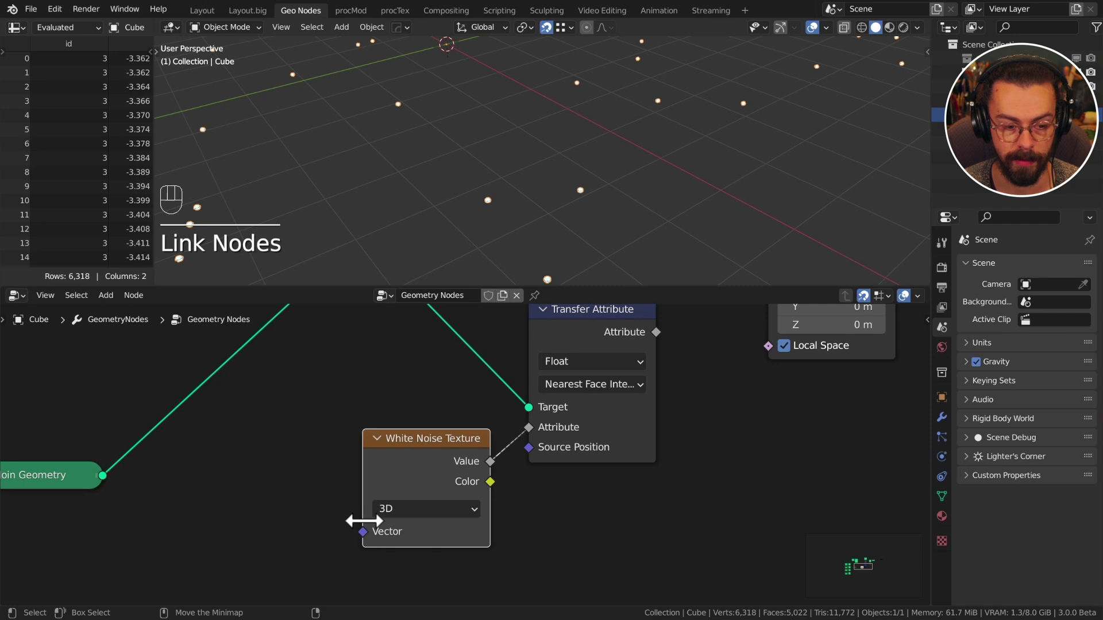
left_click_drag(362, 531, 287, 542)
scroll(429, 418, "down", 3)
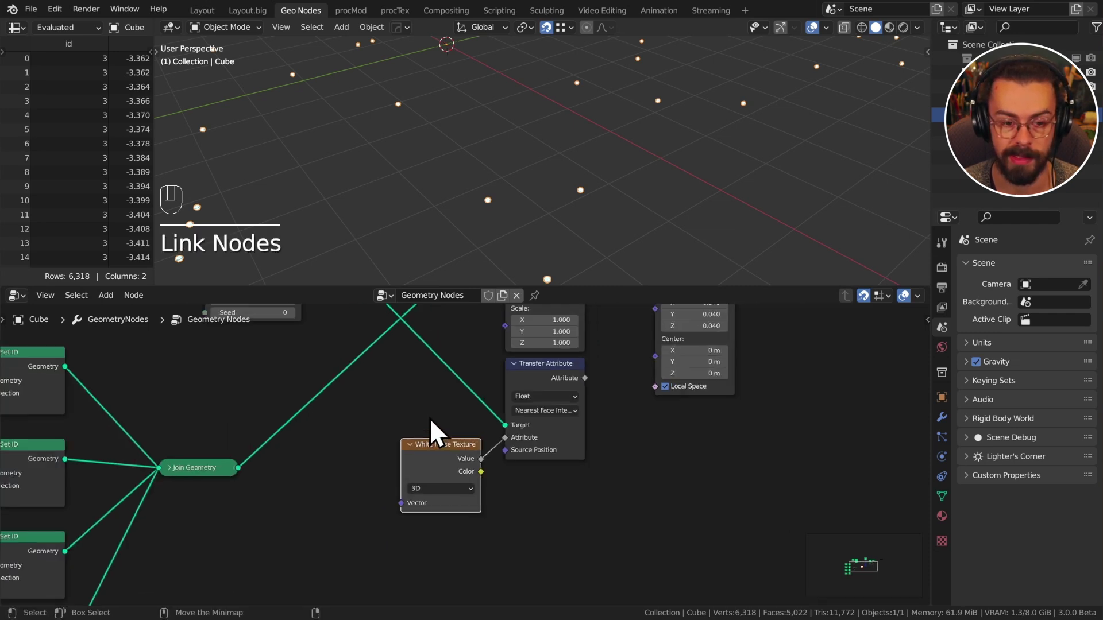
- Set the Transfer Attribute node's mapping to Nearest
middle_click_drag(429, 418, 485, 540)
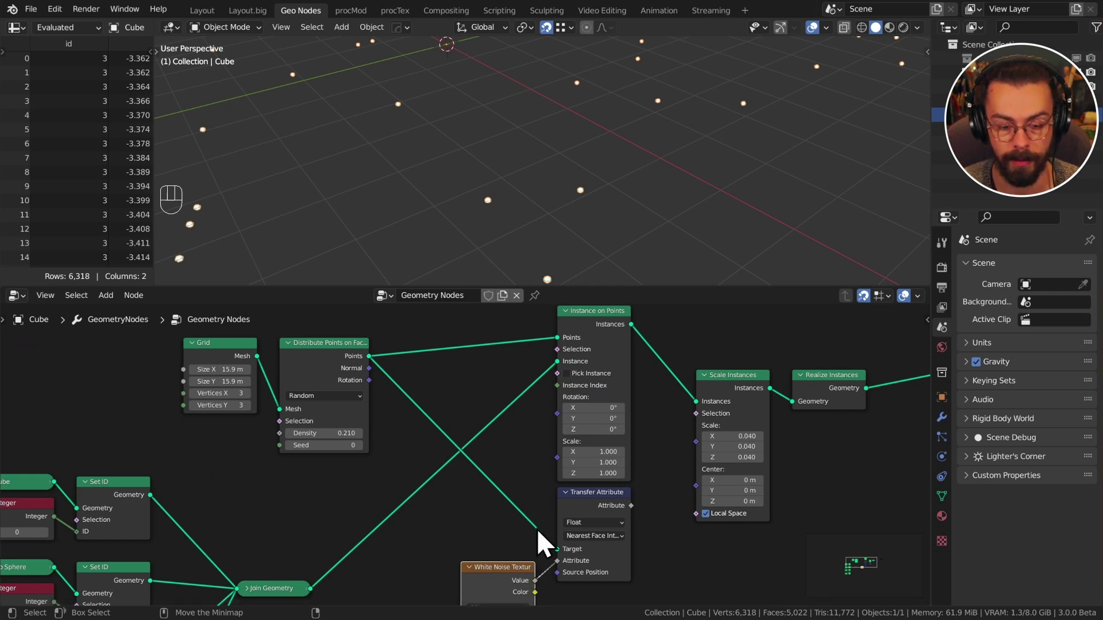
middle_click_drag(530, 541, 520, 536)
scroll(520, 535, "up", 3)
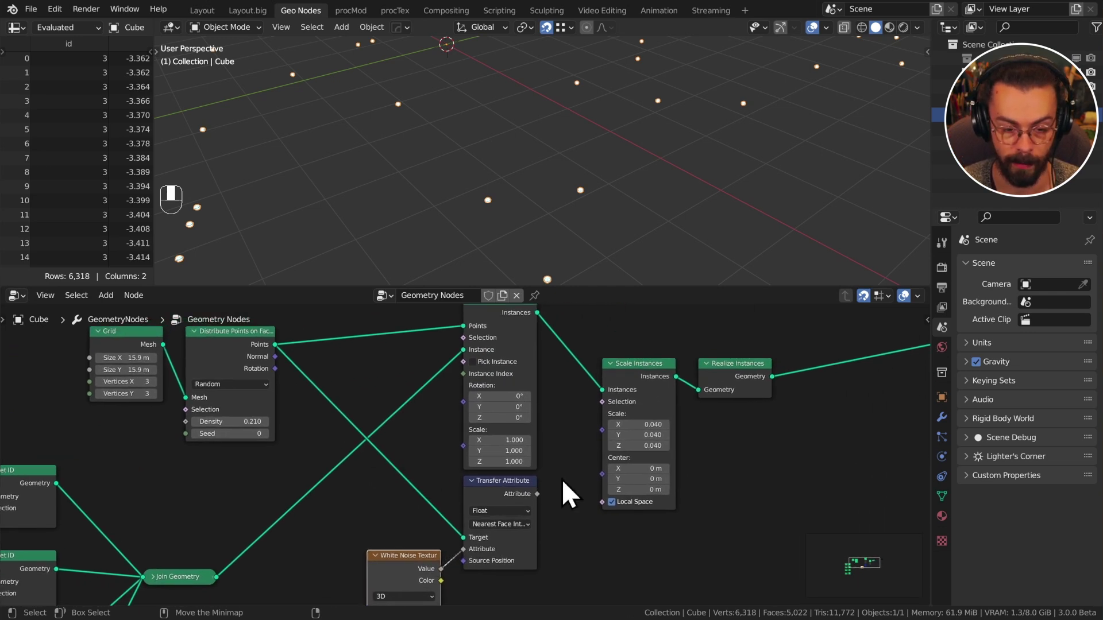
left_click(545, 549)
left_click(536, 516)
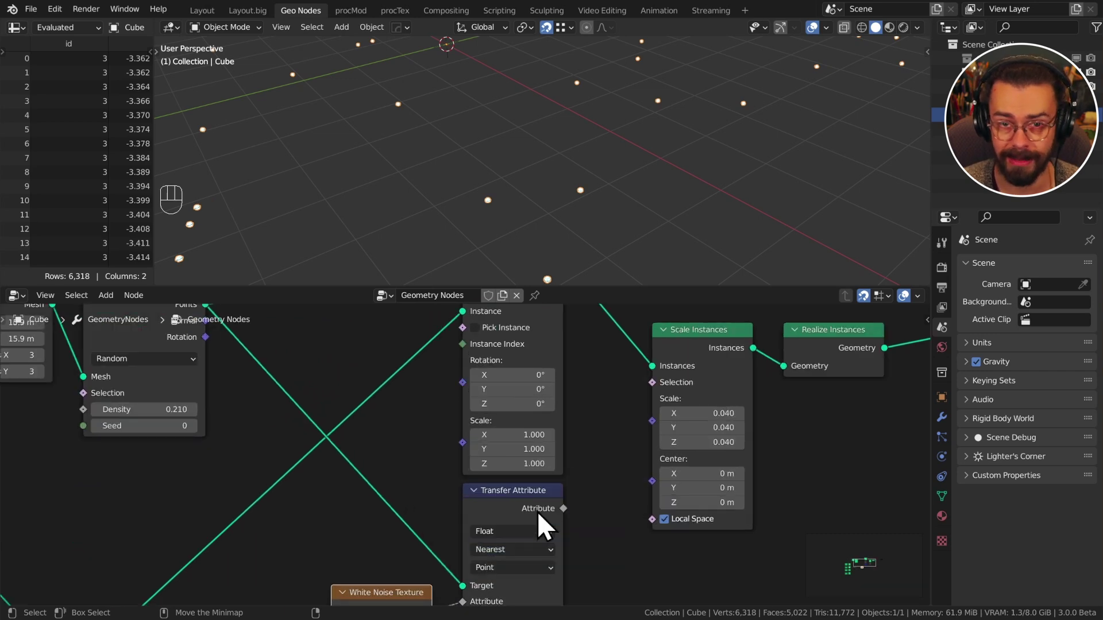
- Line up the Scale Instances and Realize Instances nodes with the Group Output
scroll(557, 523, "down", 1)
scroll(557, 523, "down", 2)
scroll(388, 384, "up", 1)
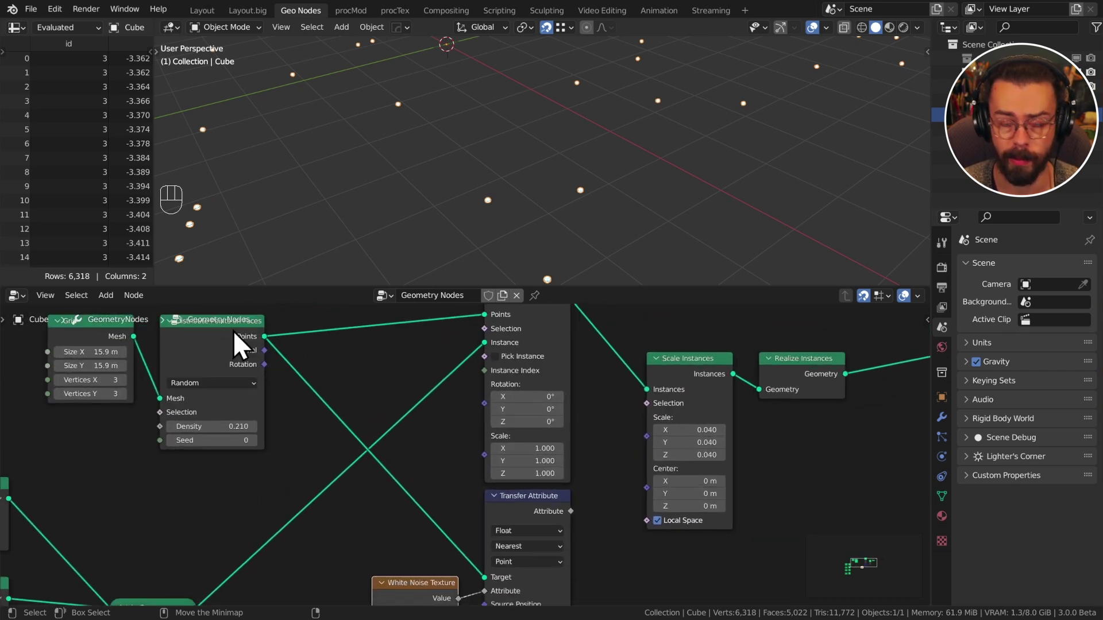
scroll(587, 439, "down", 2)
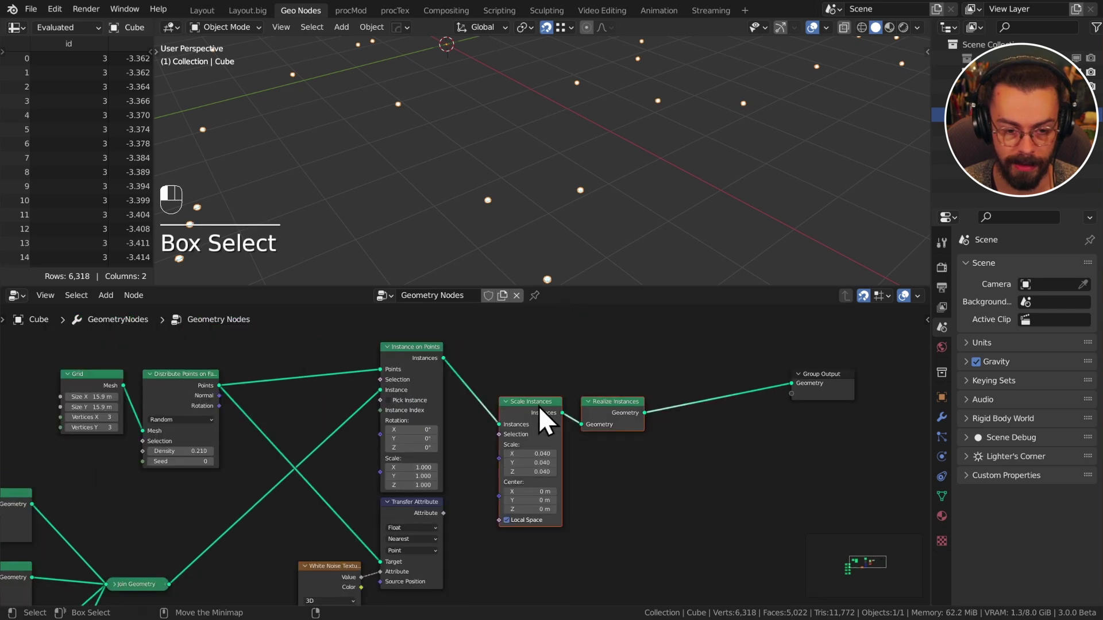
left_click_drag(539, 405, 548, 379)
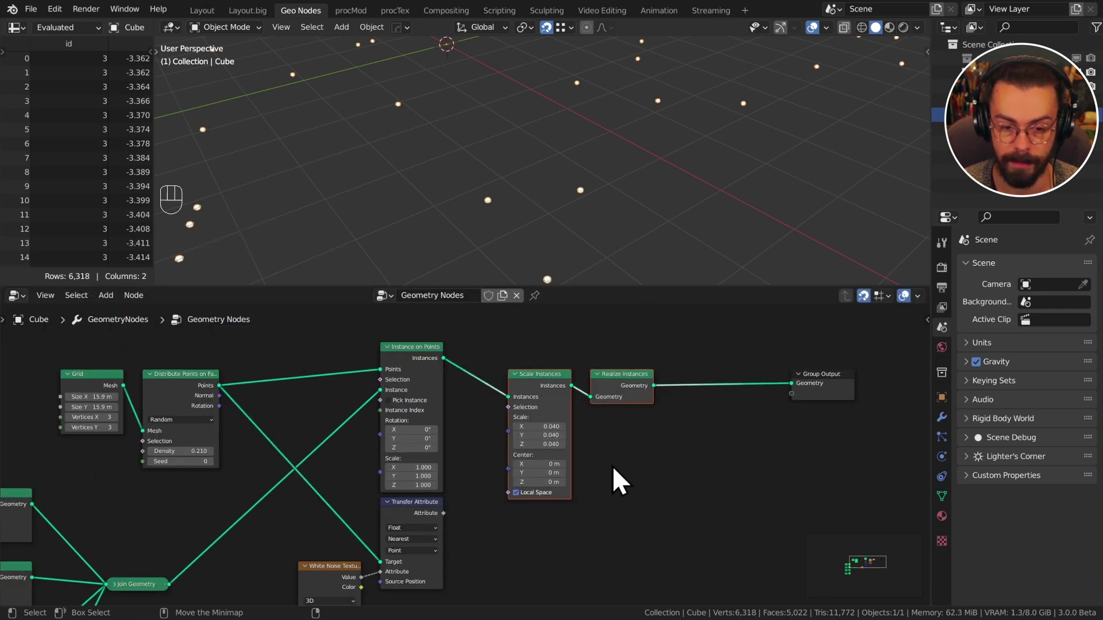
left_click(639, 395)
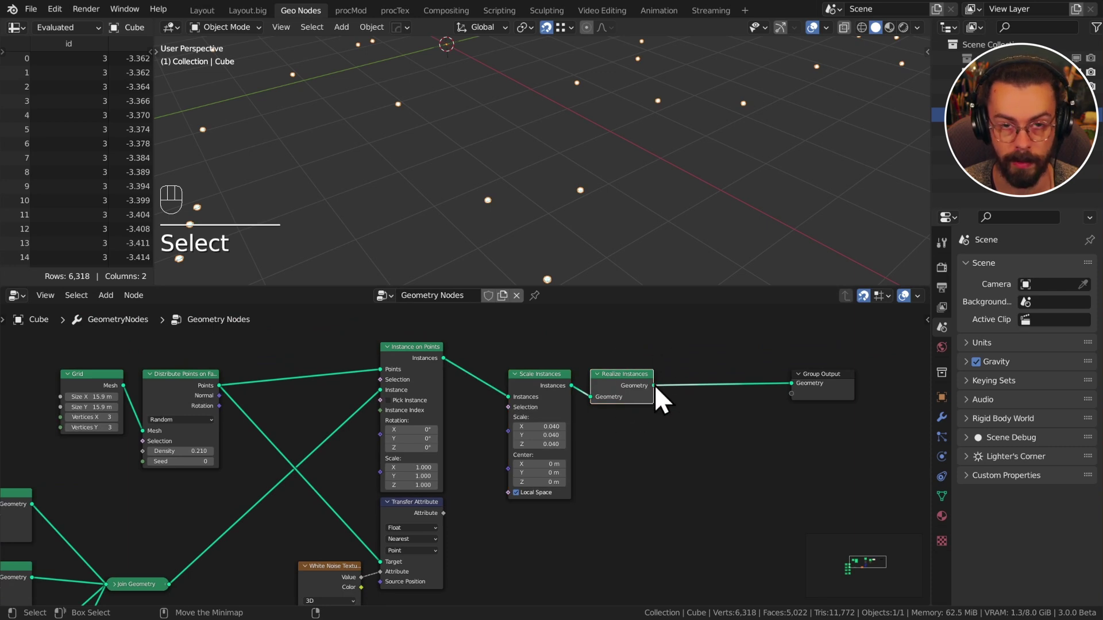
- Insert a Capture Attribute node between Realize Instances and the Group Output
left_click_drag(655, 385, 721, 410)
key("shift+a")
mouse_move(656, 233)
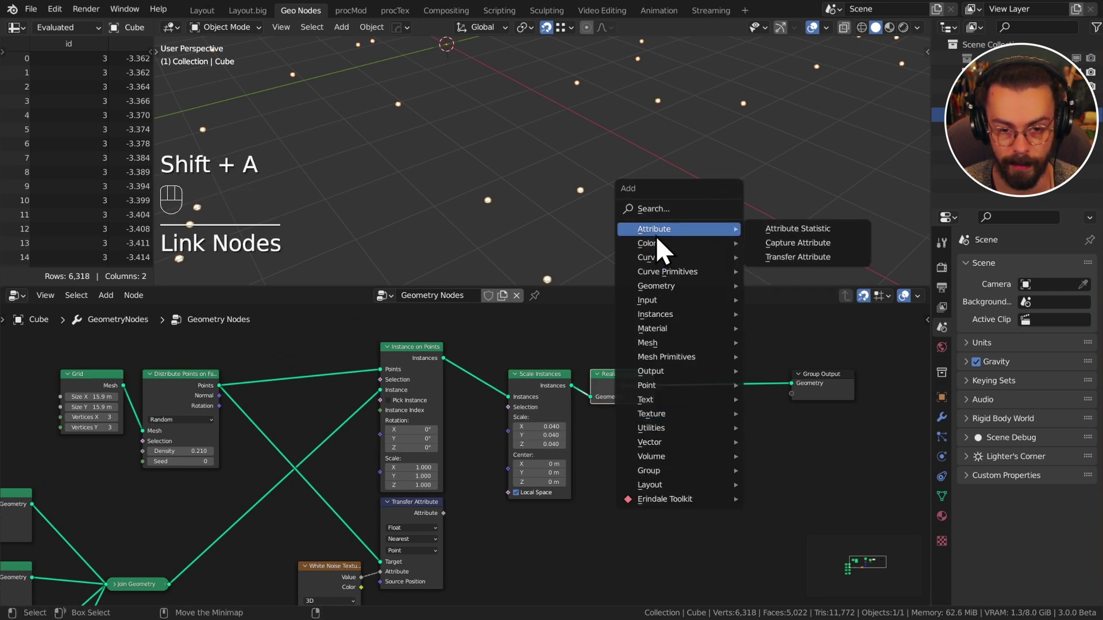
left_click(791, 247)
left_click(671, 448)
- Connect the Transfer Attribute output to Capture Attribute's Value, routing the link beneath Scale Instances with a reroute point
left_click_drag(672, 444, 446, 515)
right_click_drag(472, 494, 479, 514, "shift")
key("g")
left_click(576, 516)
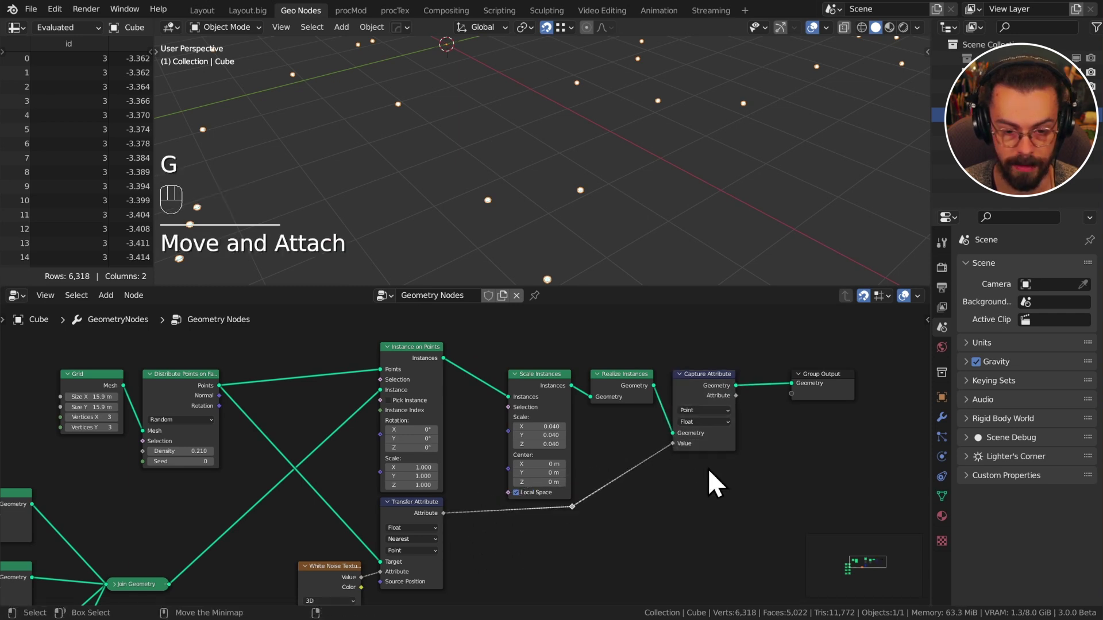
left_click(704, 384)
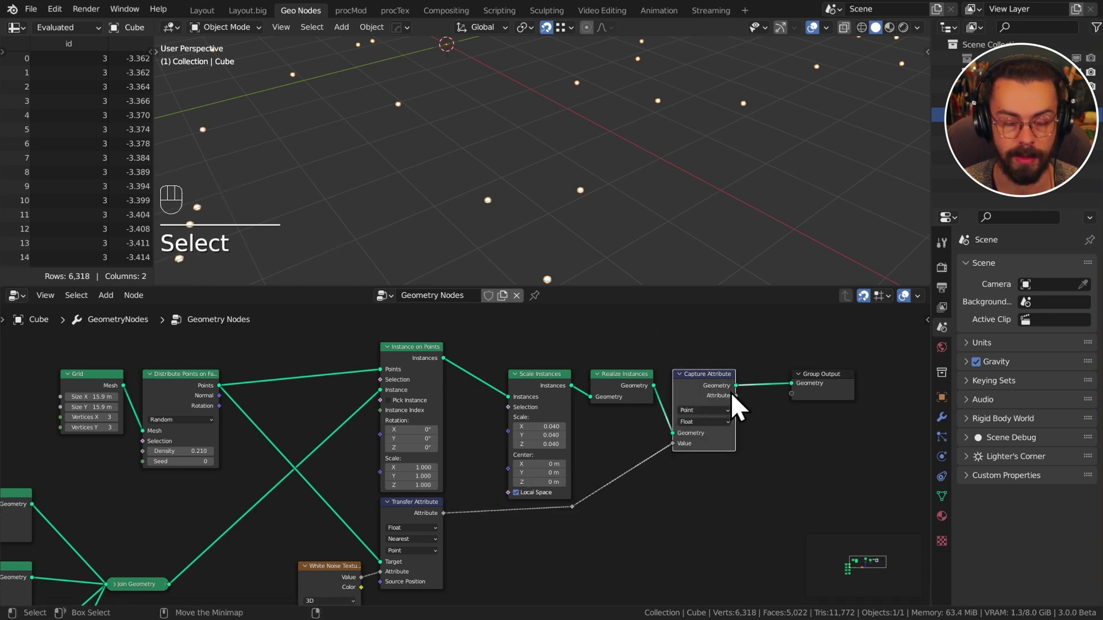
- Set the Scale Instances node's X, Y and Z scale to 0
scroll(618, 450, "up", 2)
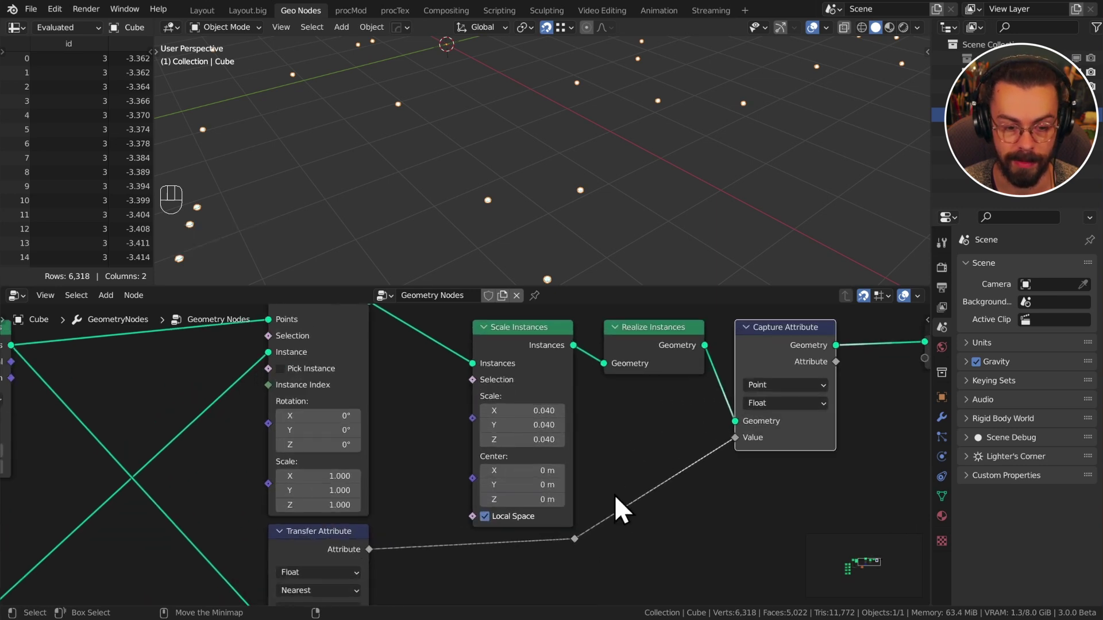
left_click(538, 413)
type("0")
key("Return")
scroll(604, 434, "down", 2)
middle_click_drag(588, 438, 546, 458)
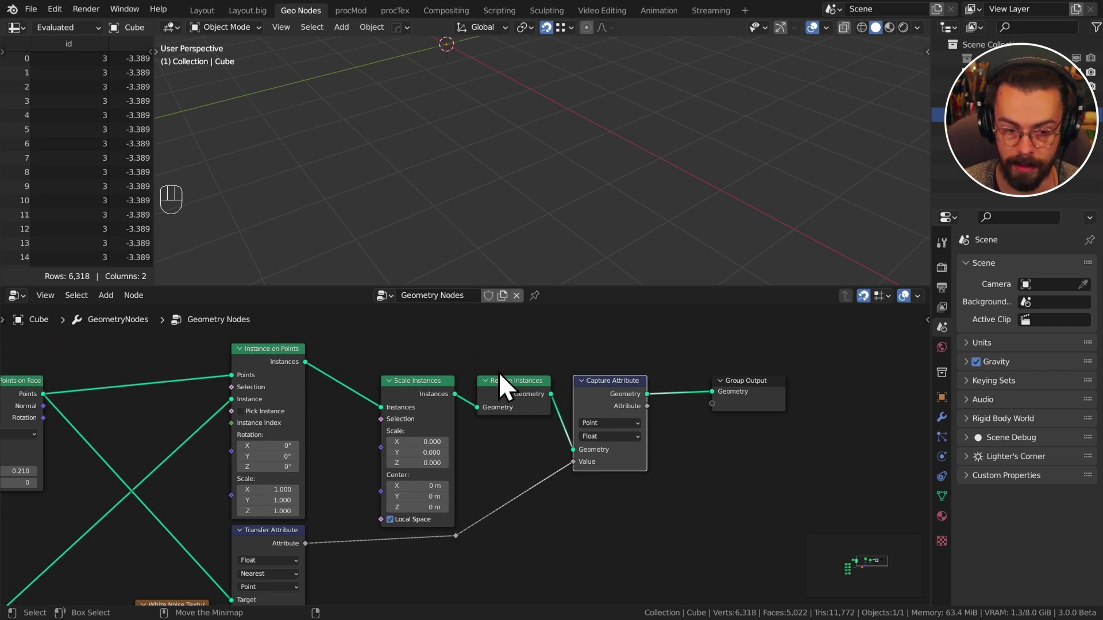
- Duplicate Realize Instances above the original and feed the copy with the instances from Instance on Points
middle_click_drag(498, 372, 593, 485)
left_click(590, 486)
key("shift+d")
left_click(584, 425)
left_click(347, 460, "ctrl+shift")
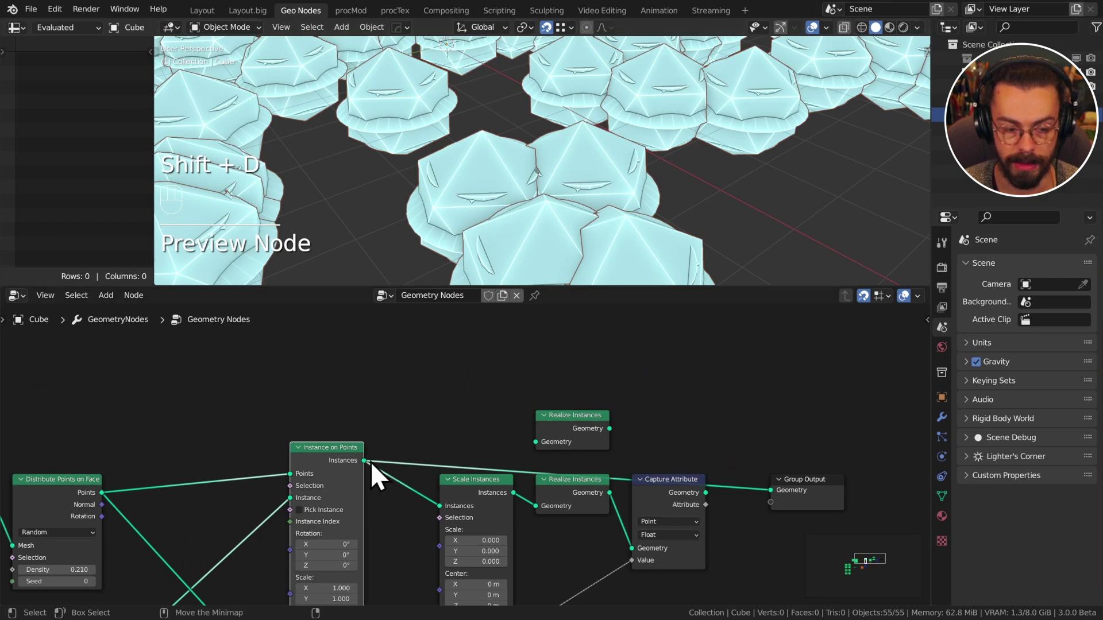
left_click_drag(364, 461, 536, 443)
- Preview the duplicated Realize Instances to examine the full-size geometry, and compare it with the zero-scaled Realize Instances
left_click(555, 429, "ctrl+shift")
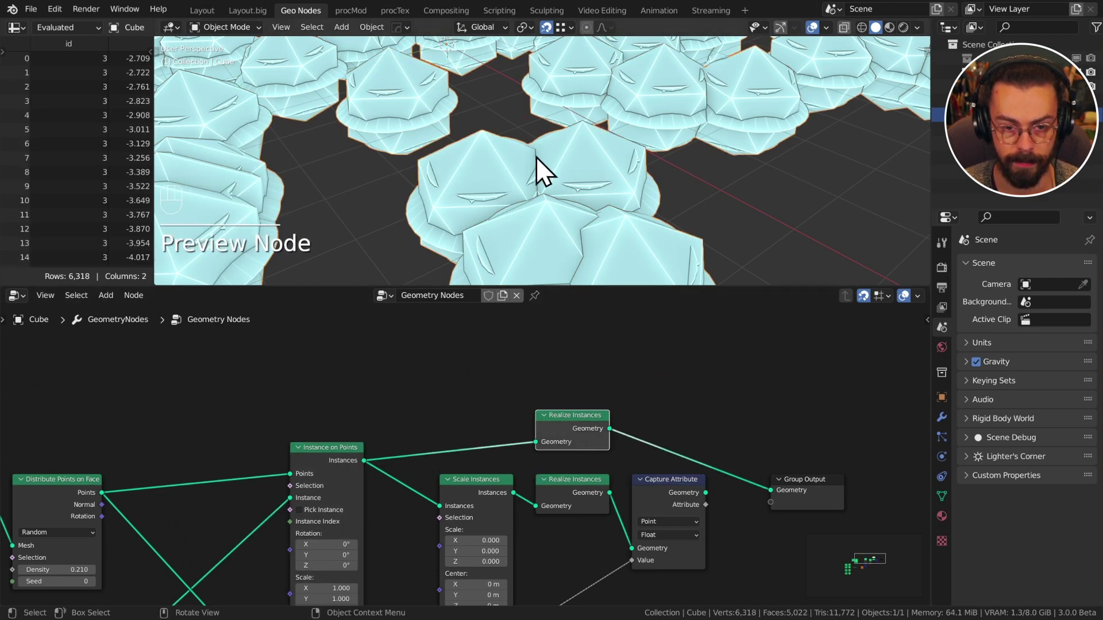
scroll(547, 153, "down", 5)
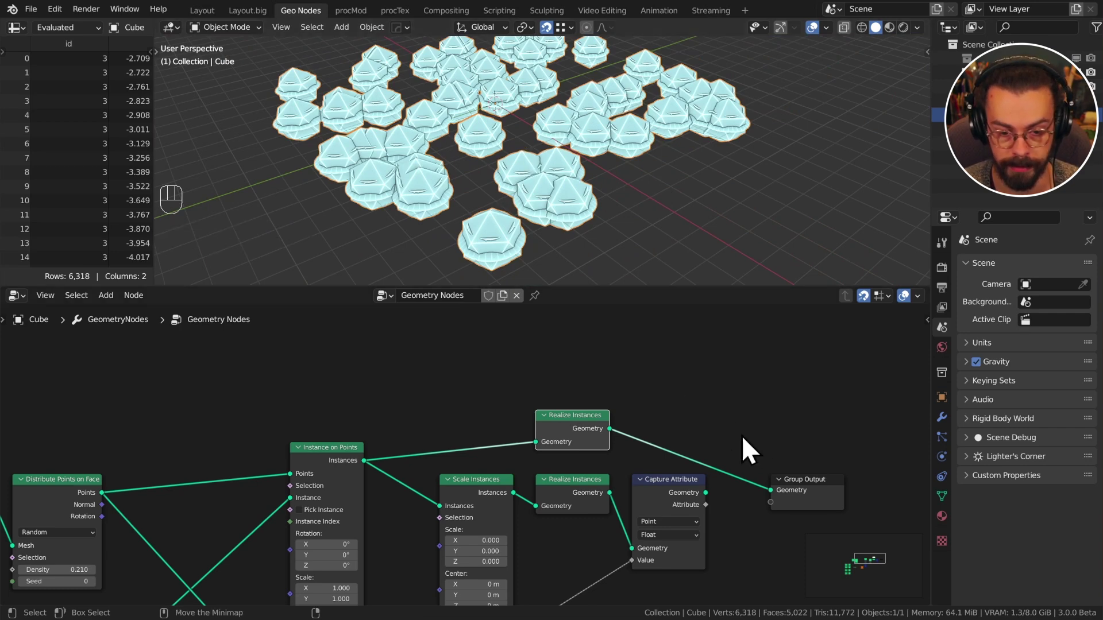
scroll(620, 437, "down", 1)
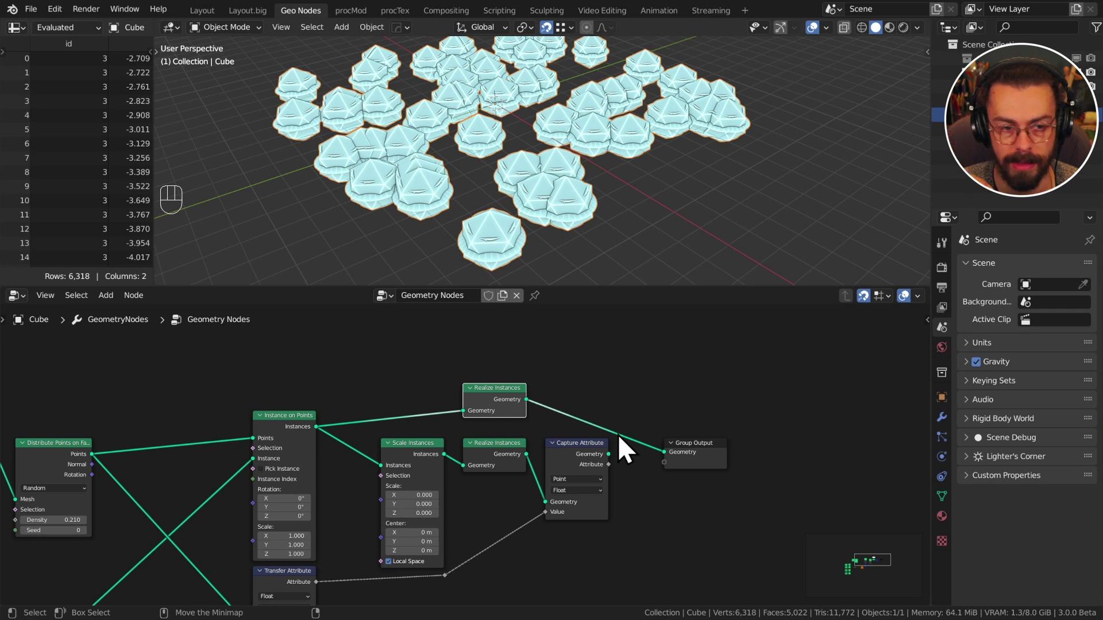
left_click(502, 454, "ctrl+shift")
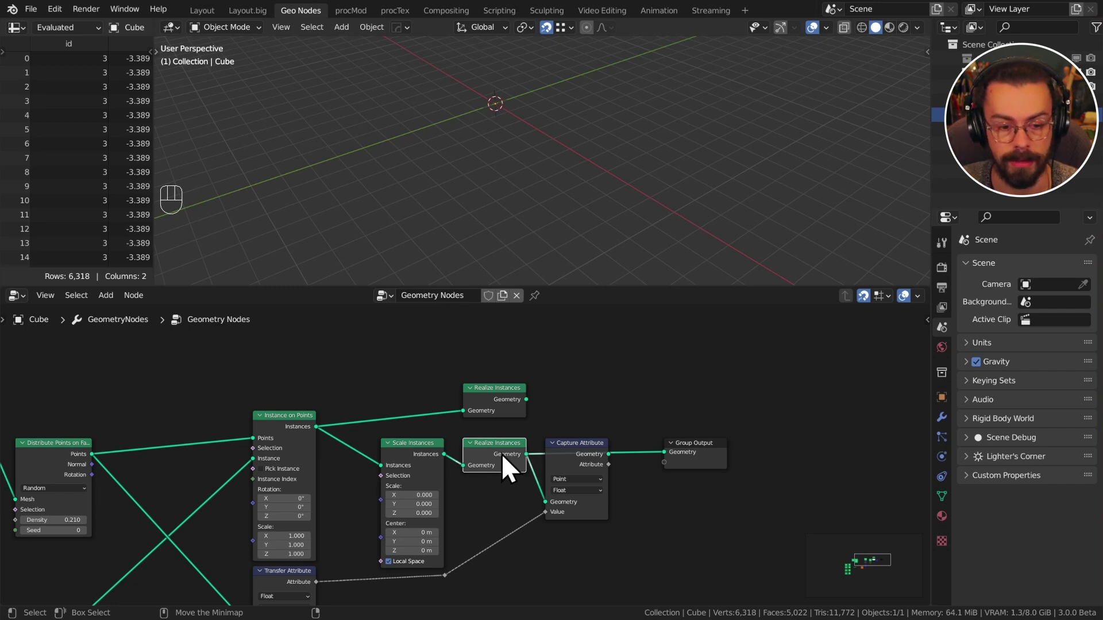
- Preview Capture Attribute and place a duplicate of the Transfer Attribute node beyond it, below Group Output
left_click(571, 443, "ctrl+shift")
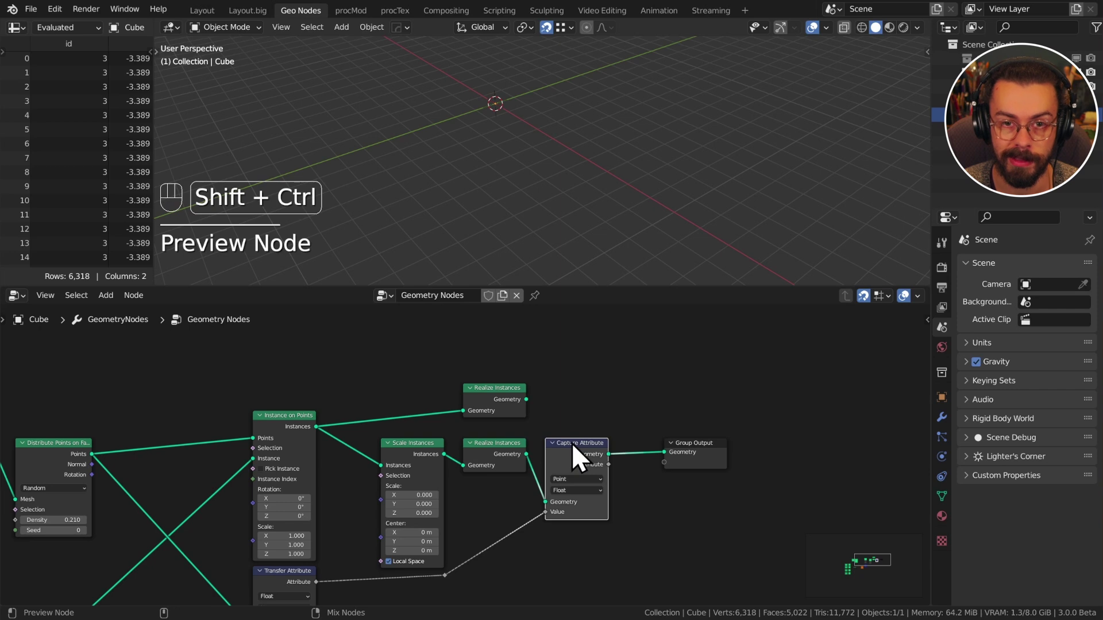
middle_click_drag(524, 512, 567, 484)
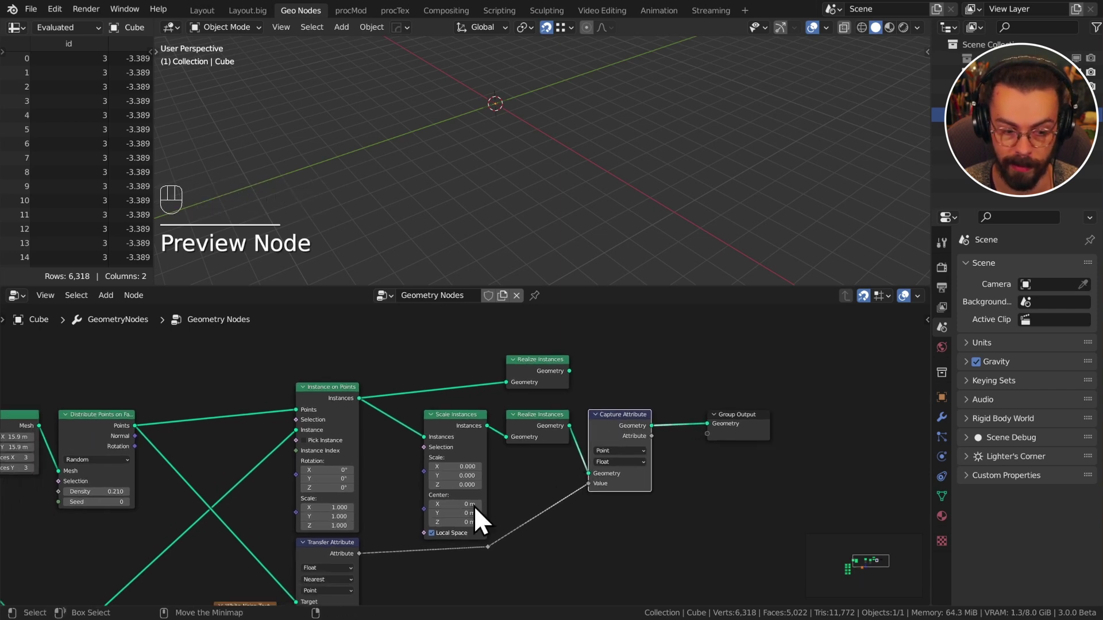
left_click(333, 553)
key("shift+d")
left_click(732, 482)
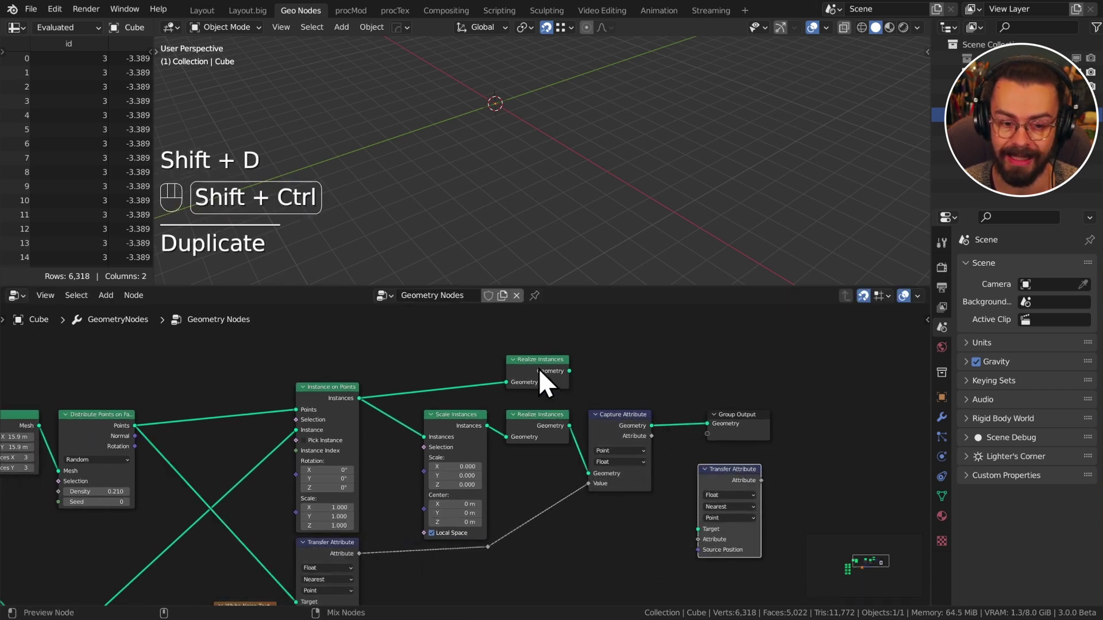
- Output the full-size Realize Instances, move it above Capture Attribute, and rearrange Group Output and the duplicated Transfer Attribute beside it
left_click(539, 368, "ctrl+shift")
left_click_drag(542, 366, 624, 366)
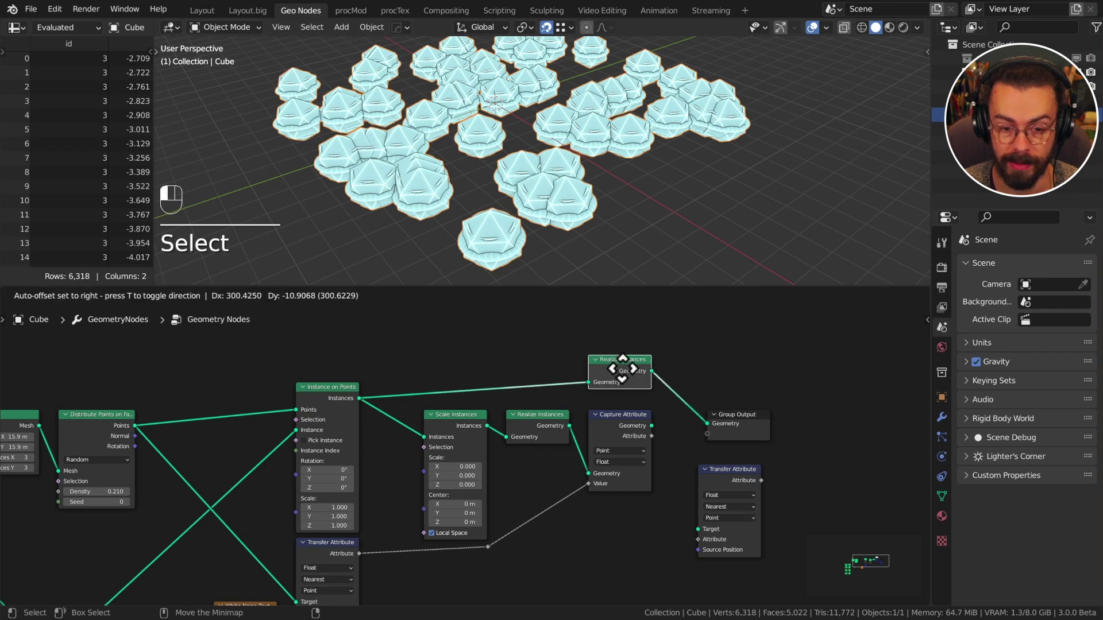
left_click_drag(746, 424, 829, 408)
left_click_drag(739, 488, 731, 442)
- Feed Capture Attribute's Geometry and Attribute into the duplicated Transfer Attribute's Target and Attribute, and set its mapping to Index
scroll(730, 442, "up", 3)
left_click_drag(611, 419, 684, 486)
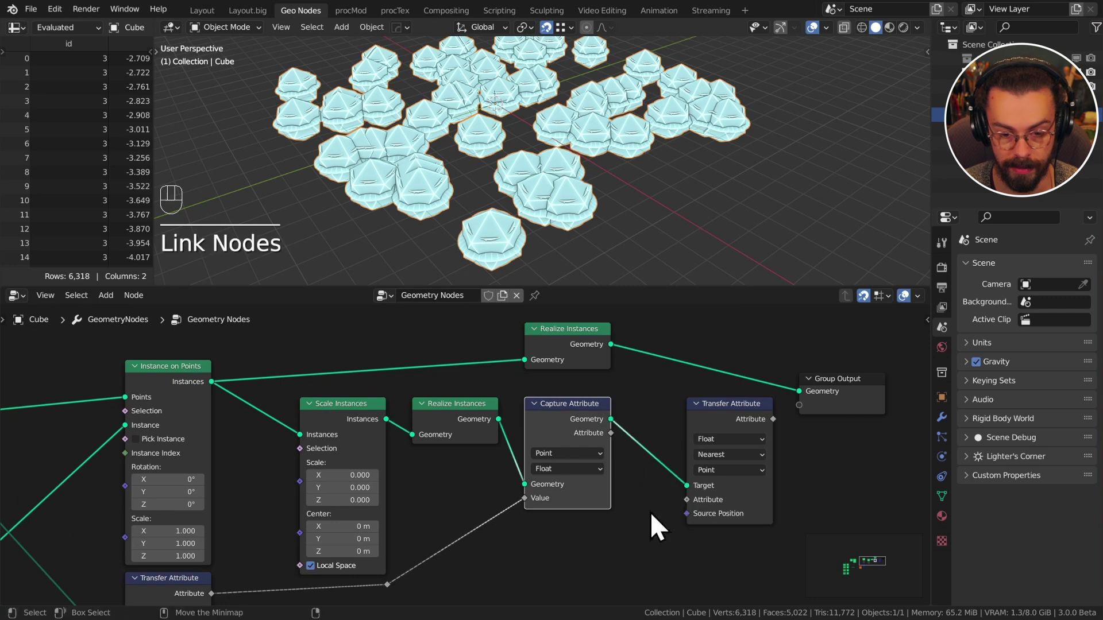
left_click(729, 456)
left_click(730, 496)
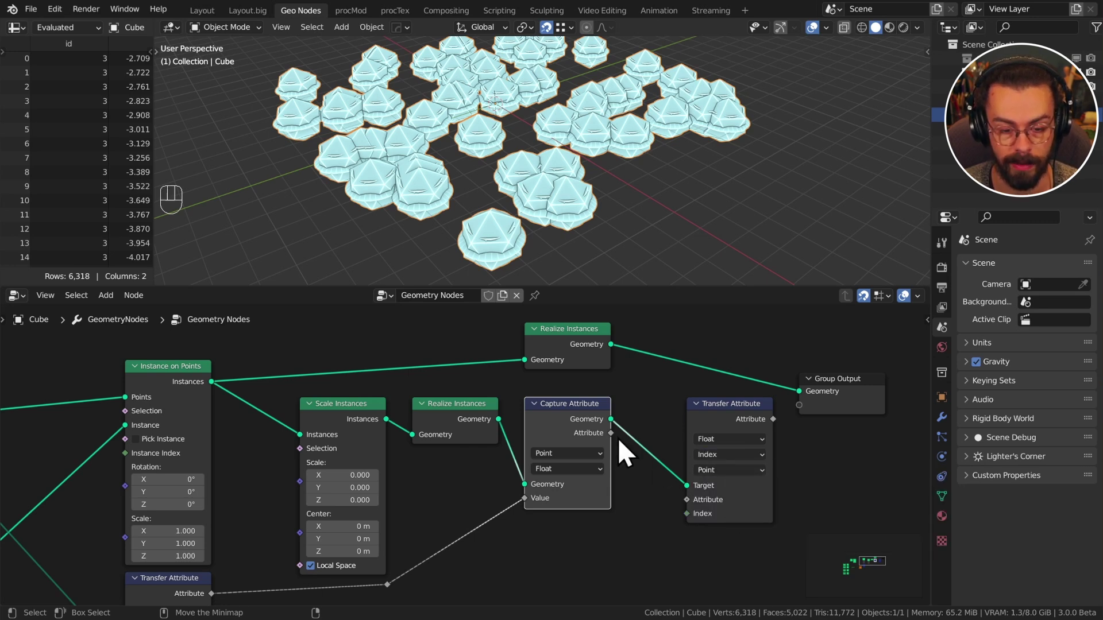
left_click_drag(695, 419, 666, 423)
middle_click_drag(730, 429, 594, 457)
left_click_drag(599, 446, 642, 495)
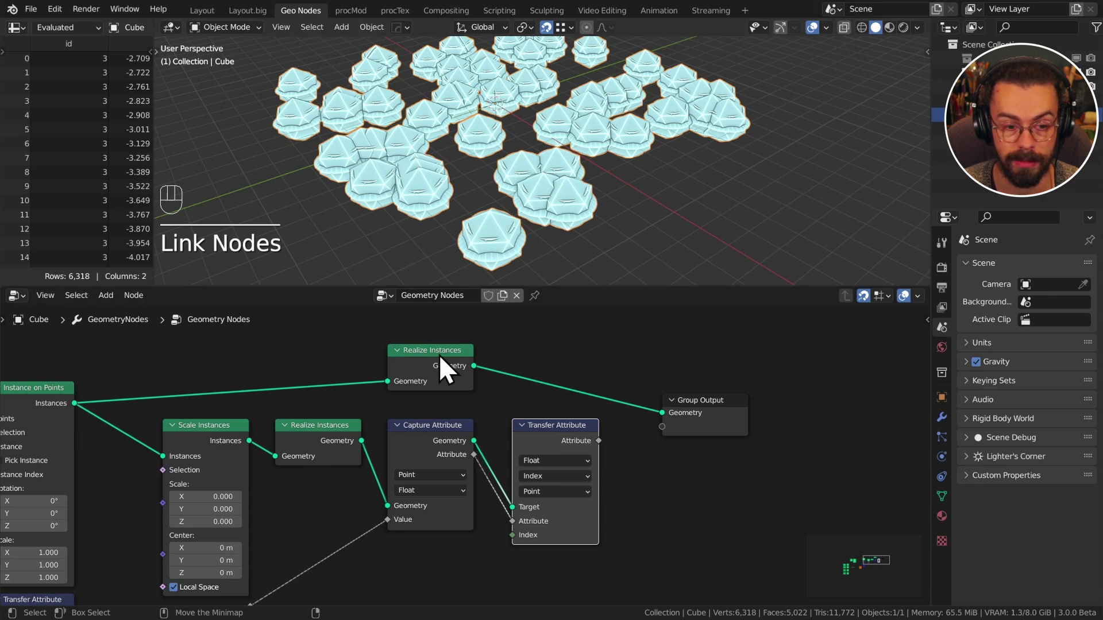
- Move the full-size Realize Instances above the Index-mode Transfer Attribute and shift Group Output farther along to make room
left_click_drag(441, 352, 571, 374)
left_click_drag(571, 374, 568, 364)
left_click_drag(568, 385, 739, 381)
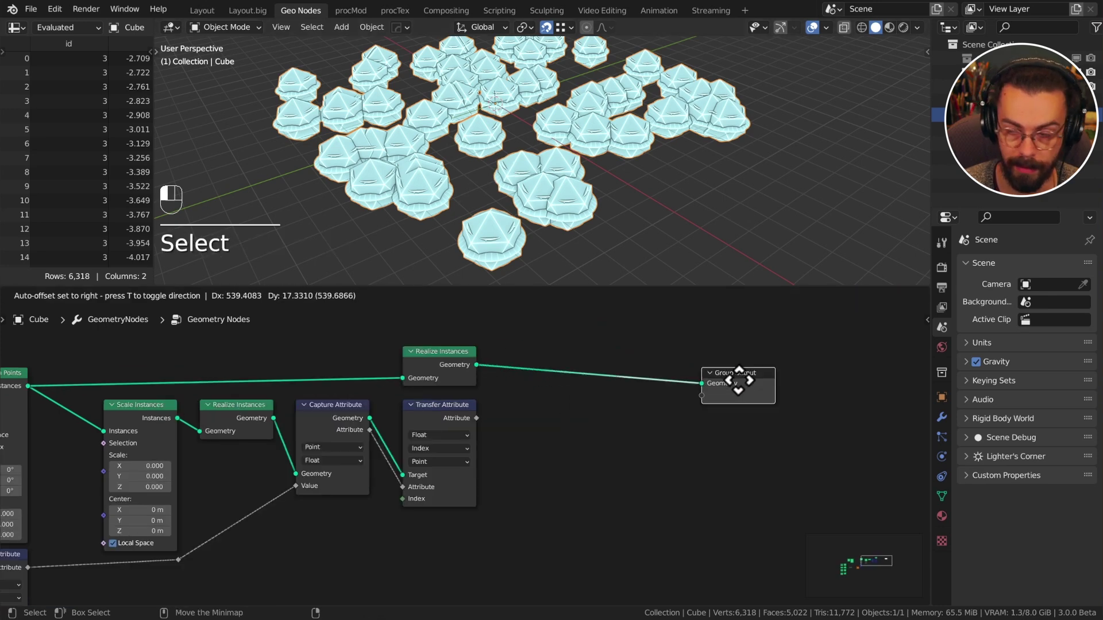
- Examine the integer IDs assigned to the four primitive branches feeding Join Geometry
scroll(552, 499, "down", 4)
middle_click_drag(552, 499, 678, 451)
middle_click_drag(503, 496, 638, 455)
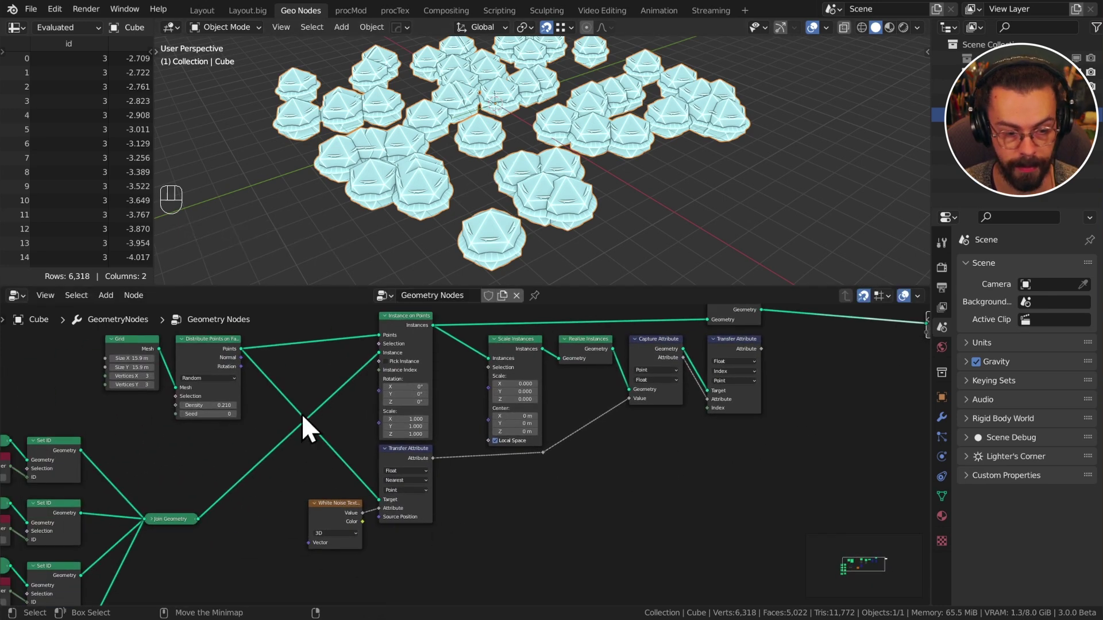
middle_click_drag(154, 479, 428, 423)
scroll(408, 522, "down", 2)
middle_click_drag(409, 521, 317, 497)
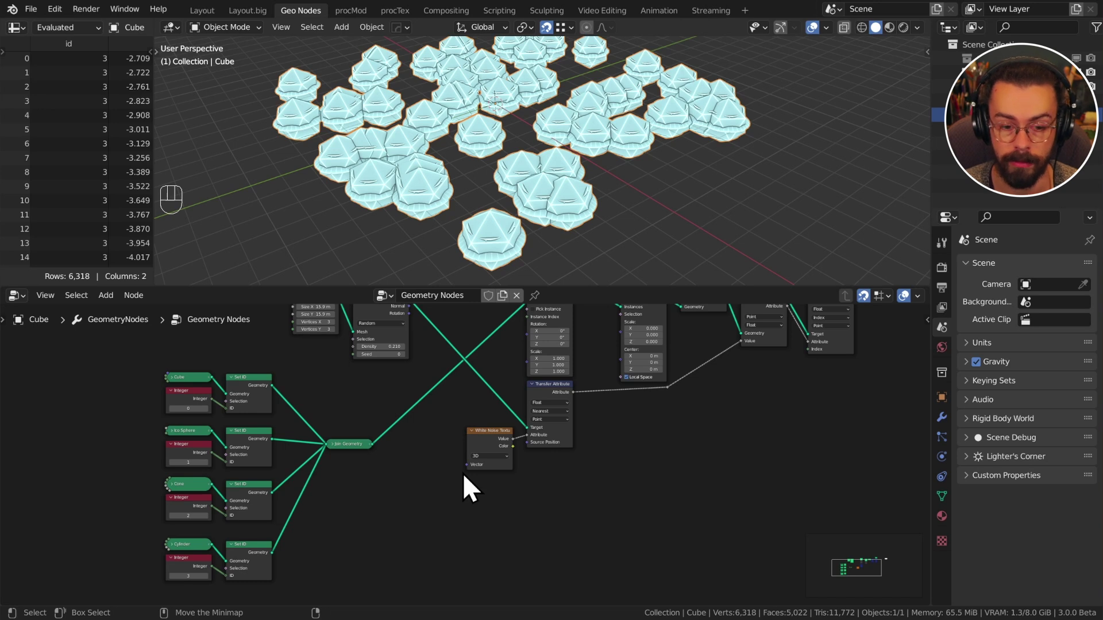
middle_click_drag(473, 475, 543, 461)
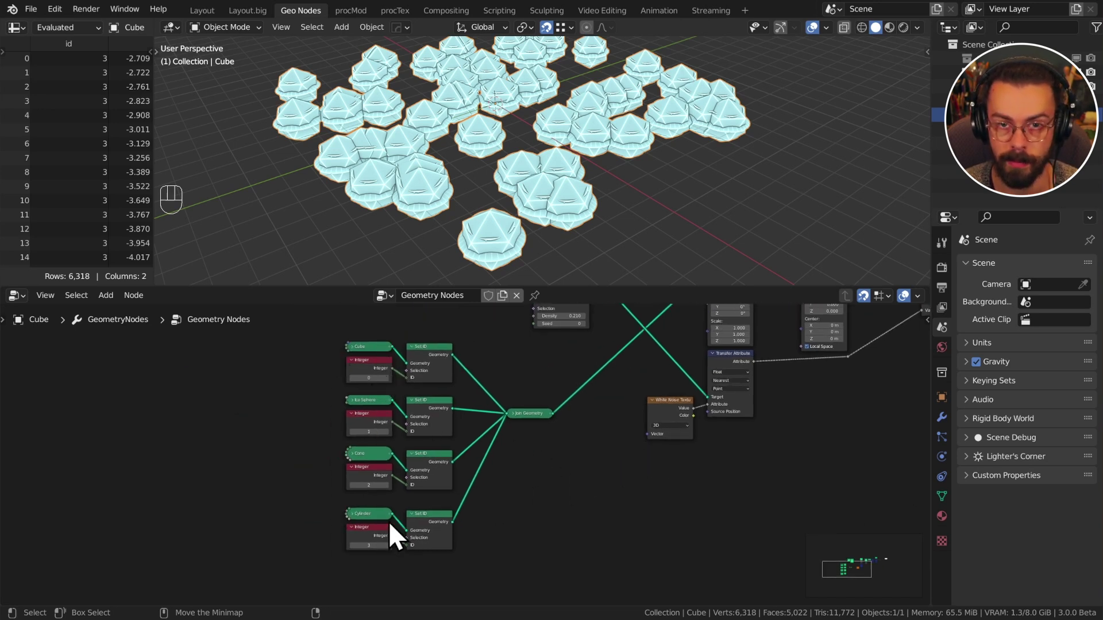
middle_click_drag(674, 469, 367, 548)
middle_click_drag(784, 366, 677, 406)
scroll(677, 405, "up", 3)
- Add a Math node fed by the Index-mode Transfer Attribute and set it to Multiply by 3
key("shift+a")
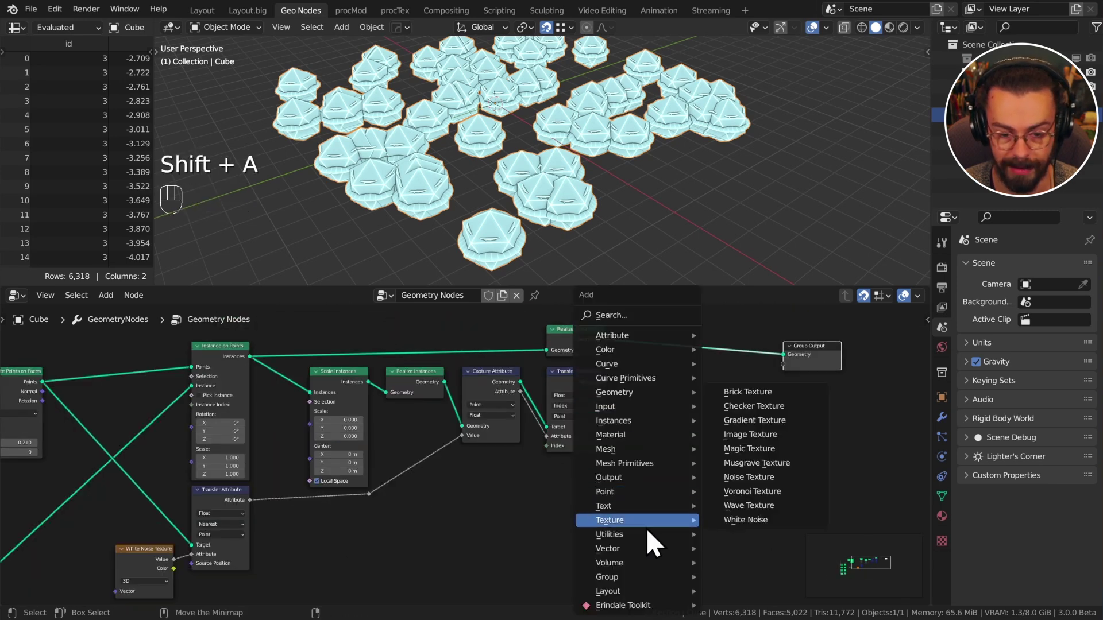
mouse_move(646, 534)
left_click(778, 489)
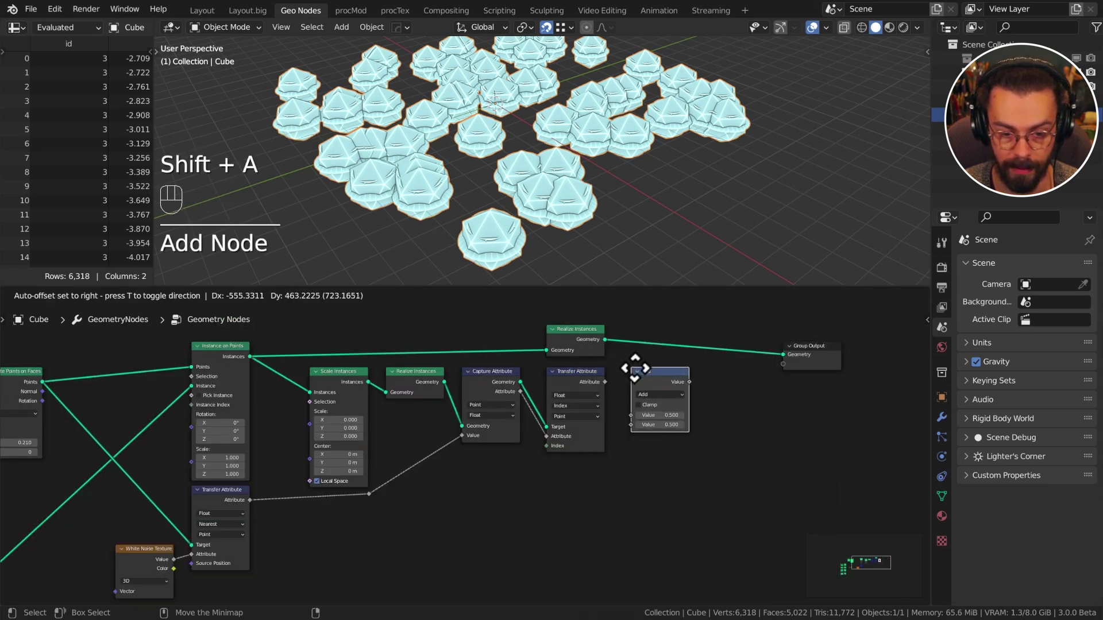
left_click(634, 369)
right_click_drag(593, 380, 638, 384, "alt")
left_click_drag(599, 380, 591, 380)
left_click(728, 365)
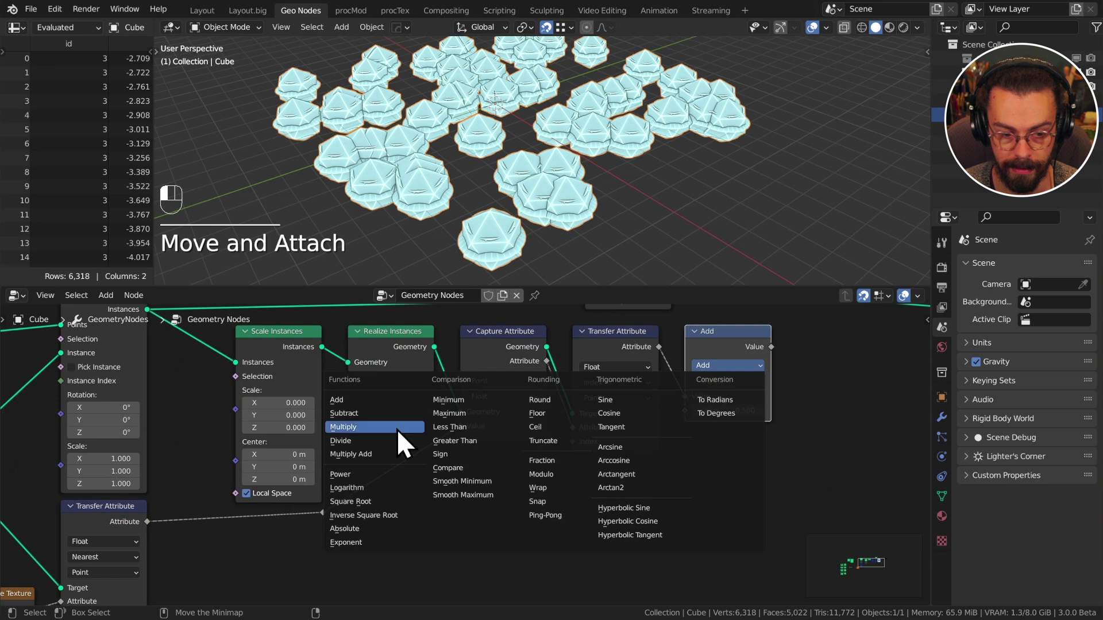
left_click(398, 428)
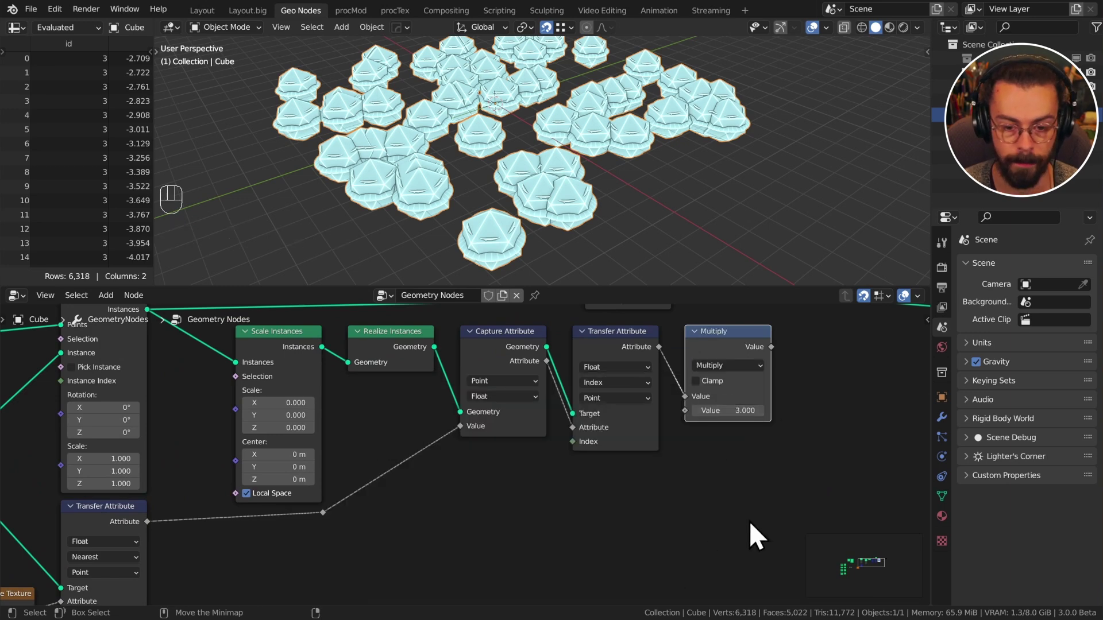
- Add a Float to Integer node in Round mode after Multiply and connect the multiplied value to it
scroll(417, 487, "down", 6)
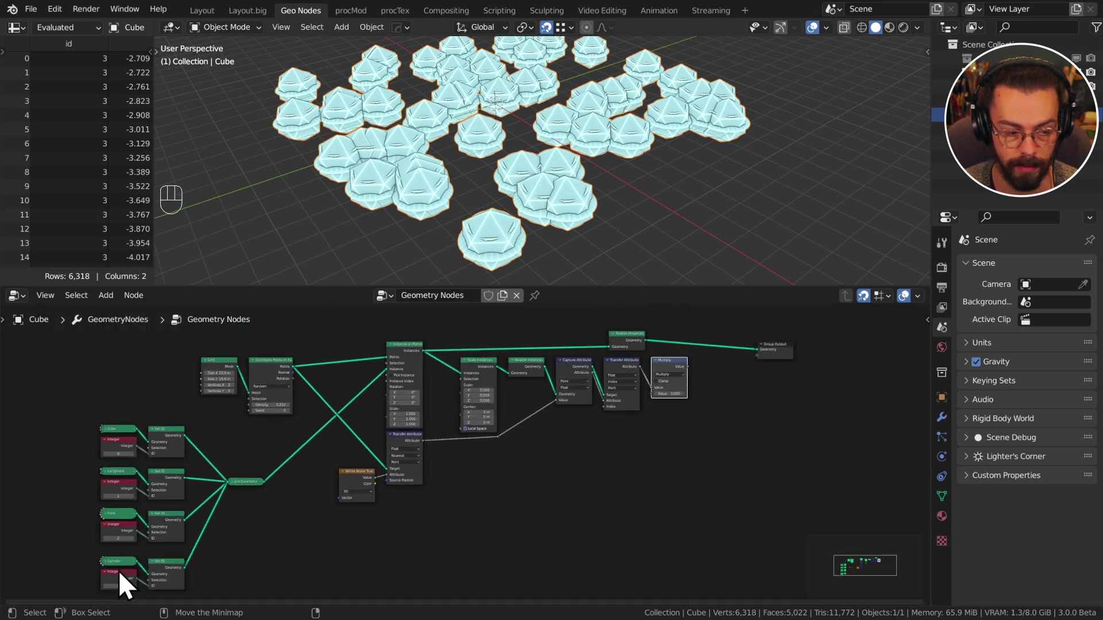
key("KP_Decimal")
key("shift+a")
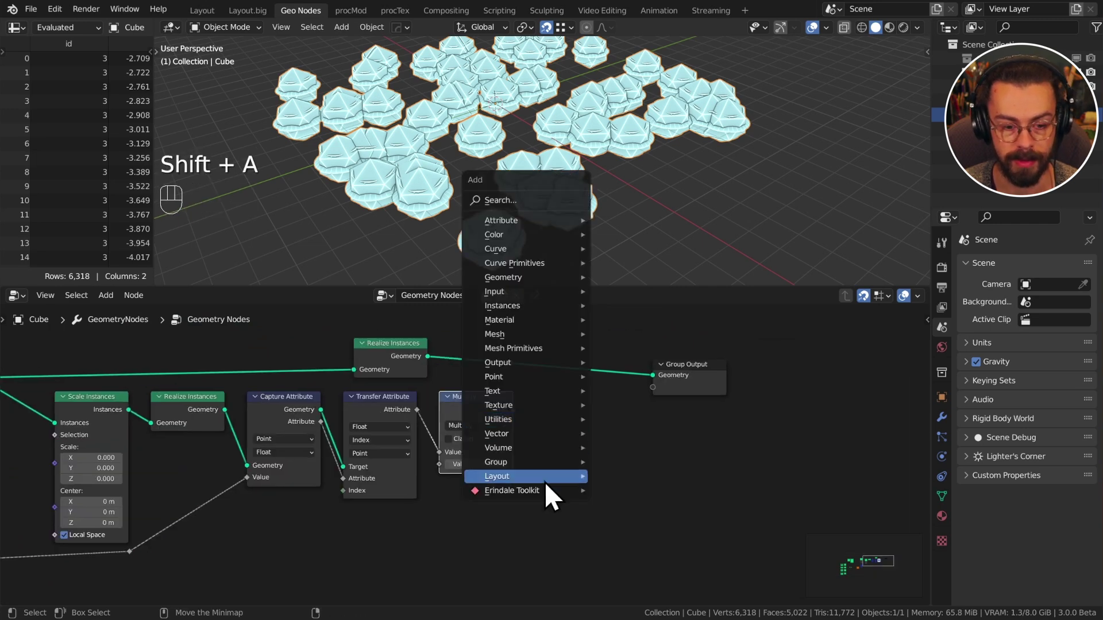
mouse_move(540, 447)
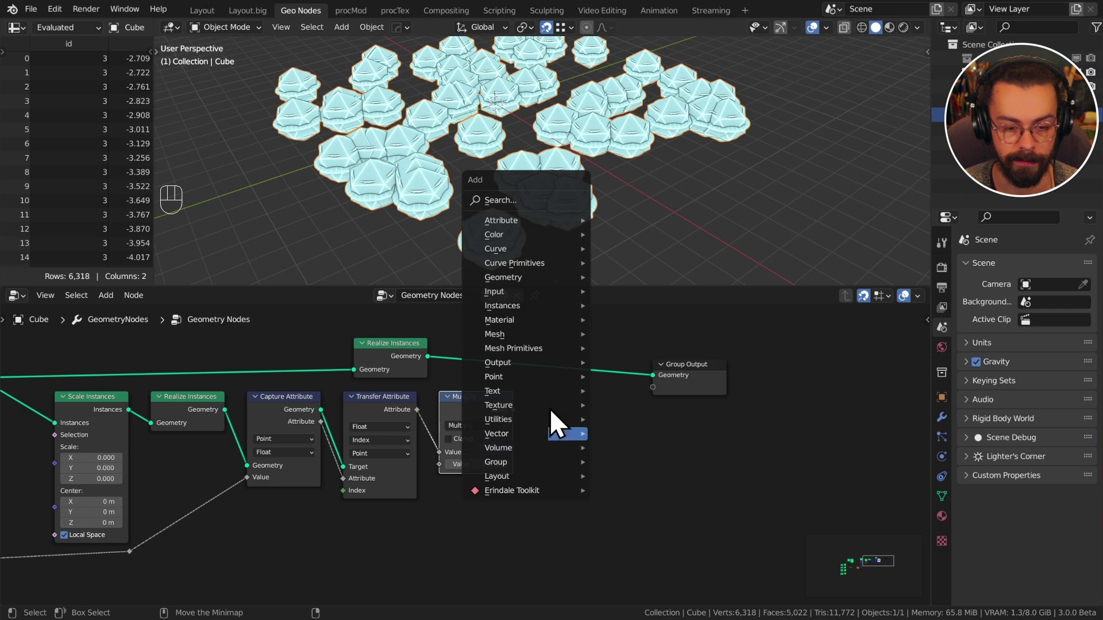
mouse_move(524, 421)
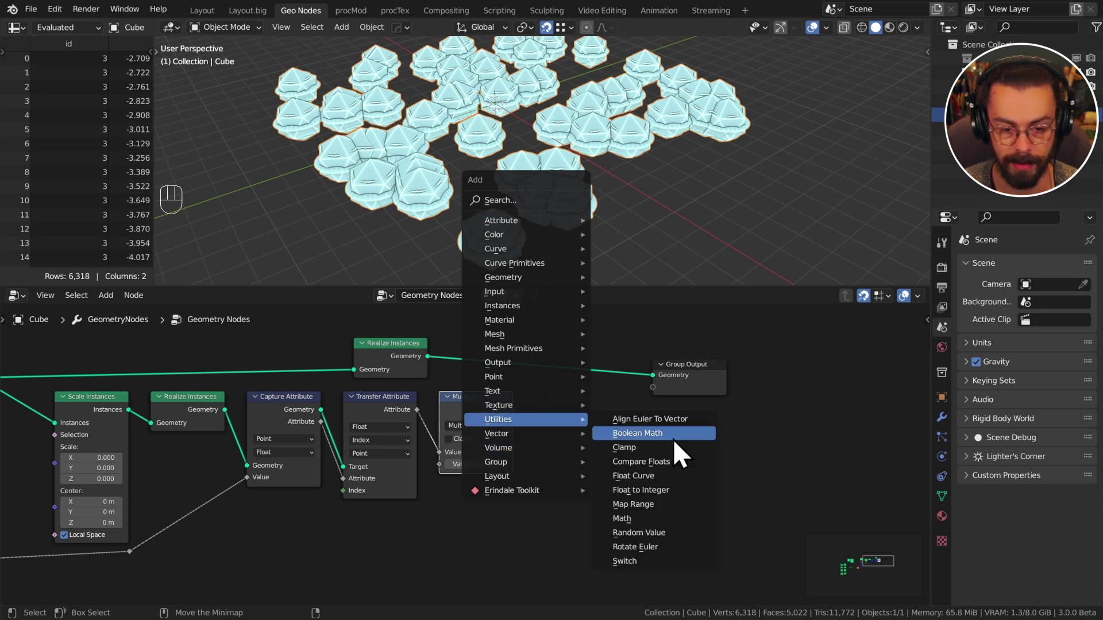
left_click(642, 490)
left_click(547, 391)
right_click_drag(509, 408, 558, 432, "alt")
left_click_drag(575, 401, 553, 403)
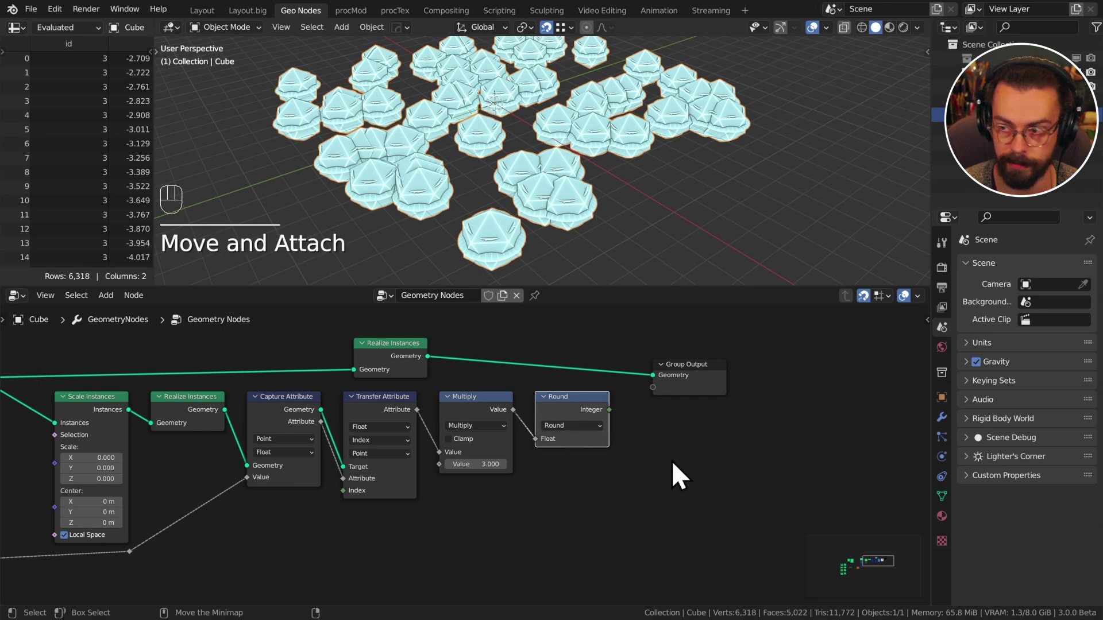
- Move Group Output farther along and place the full-size Realize Instances directly above the Round node
middle_click_drag(671, 460, 582, 507)
left_click_drag(608, 416, 810, 374)
scroll(483, 526, "down", 6)
middle_click_drag(470, 518, 643, 481)
middle_click_drag(396, 501, 744, 434)
middle_click_drag(337, 429, 466, 367)
middle_click_drag(845, 449, 252, 581)
scroll(471, 460, "up", 7)
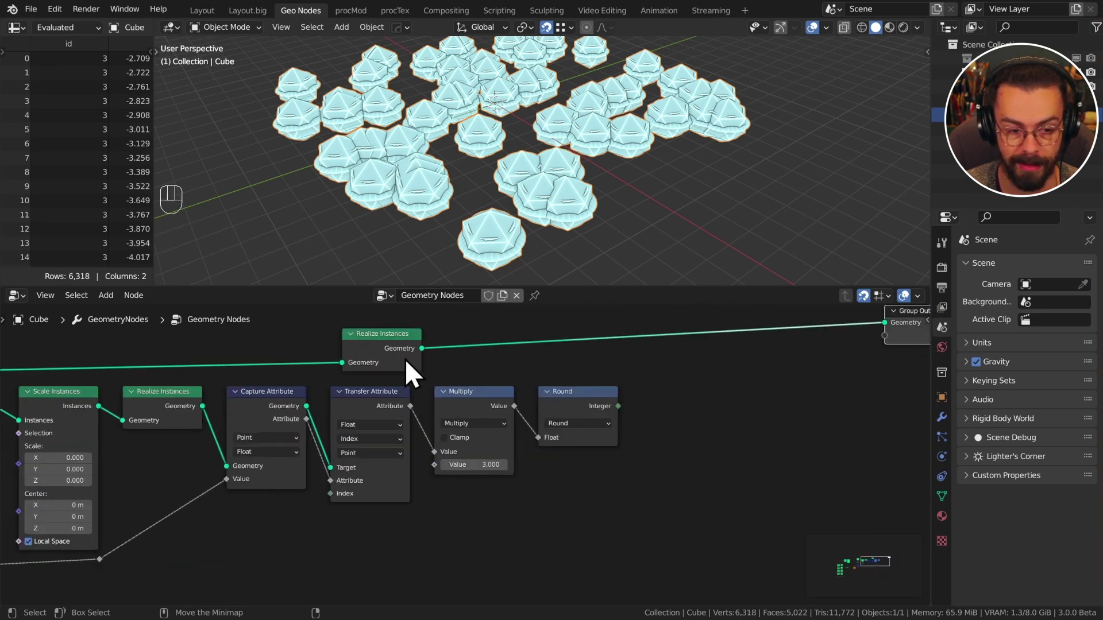
left_click_drag(388, 346, 583, 343)
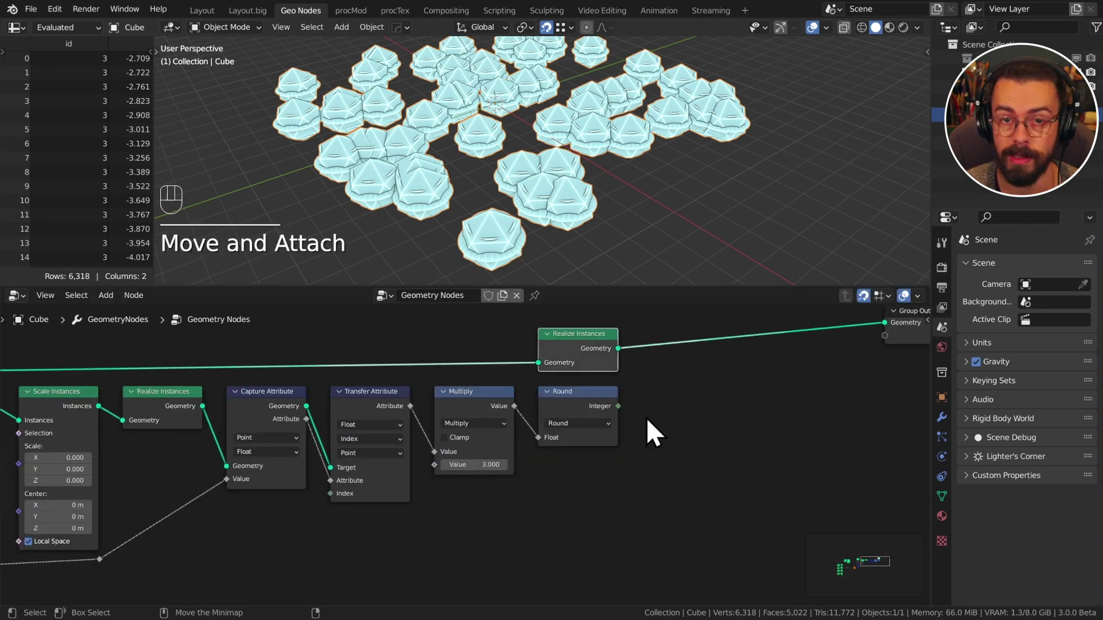
left_click_drag(620, 406, 637, 362)
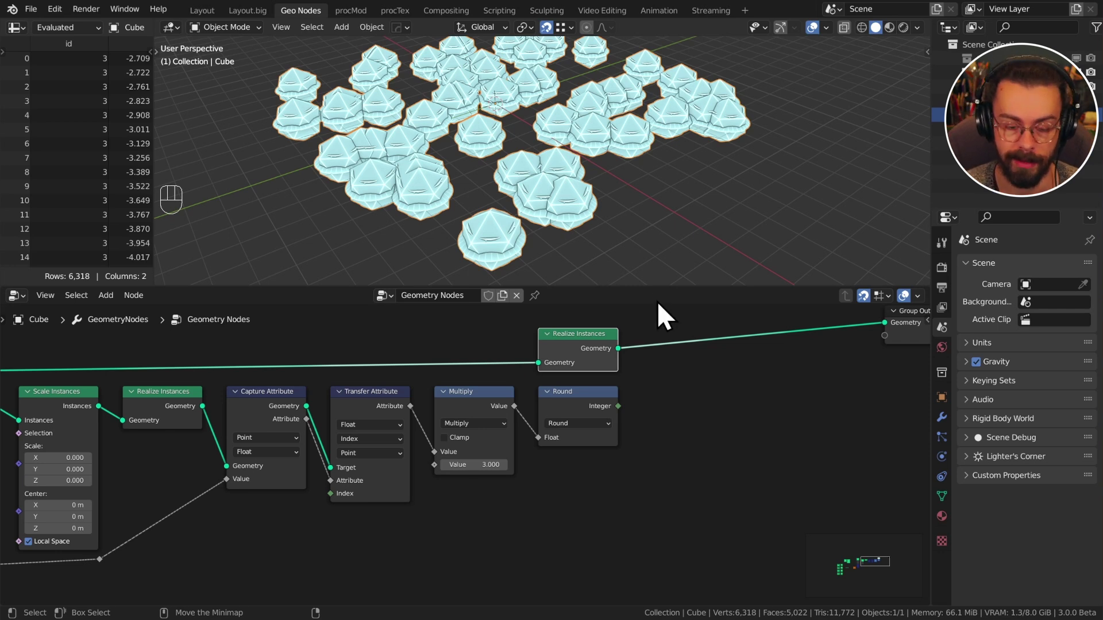
- Add a Compare Floats node, connect the rounded integer to input A, and set the comparison to Not Equal
key("shift+a")
mouse_move(669, 398)
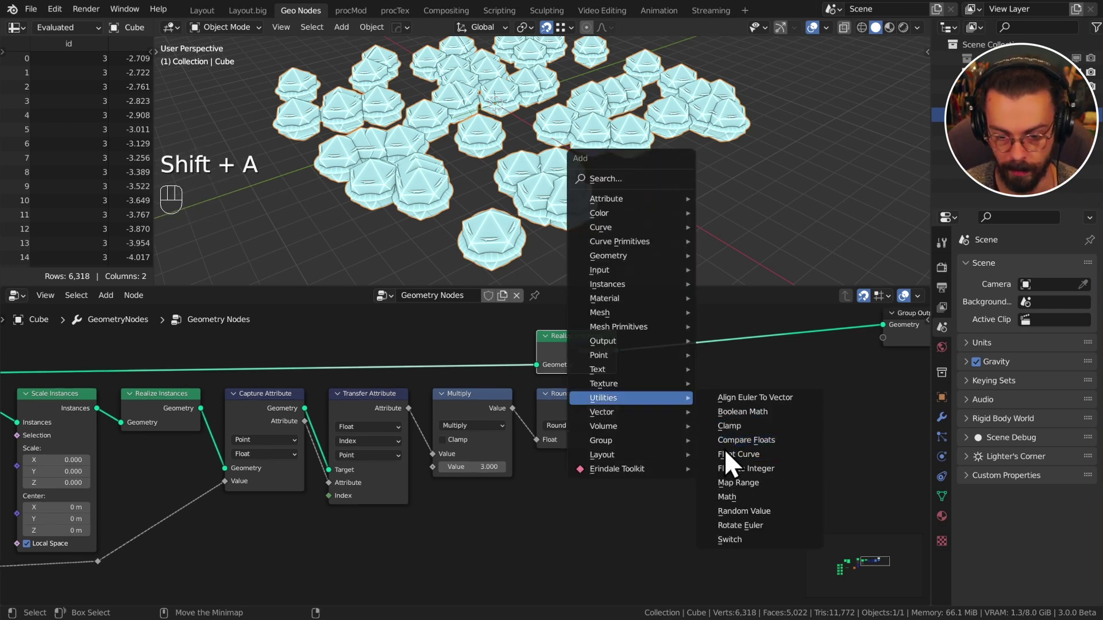
left_click(762, 441)
left_click(656, 391)
right_click_drag(616, 402, 673, 415, "alt")
left_click(710, 426)
left_click(712, 498)
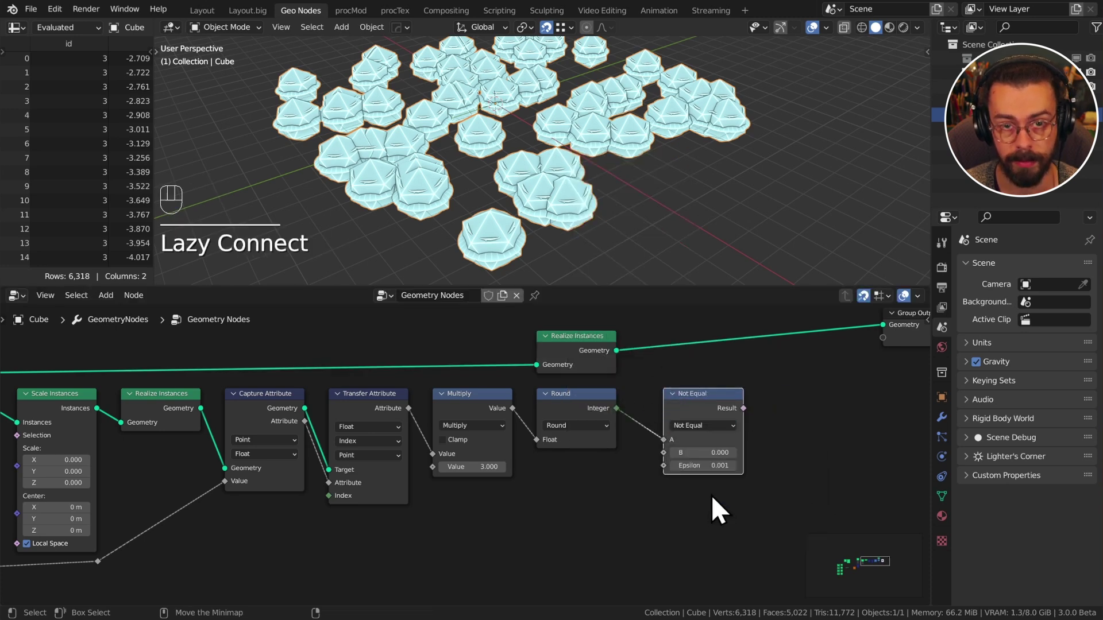
- Move Not Equal closer to Round, then add an ID node below Round and connect it to Not Equal's B input
left_click_drag(699, 405, 676, 404)
key("shift+a")
mouse_move(757, 257)
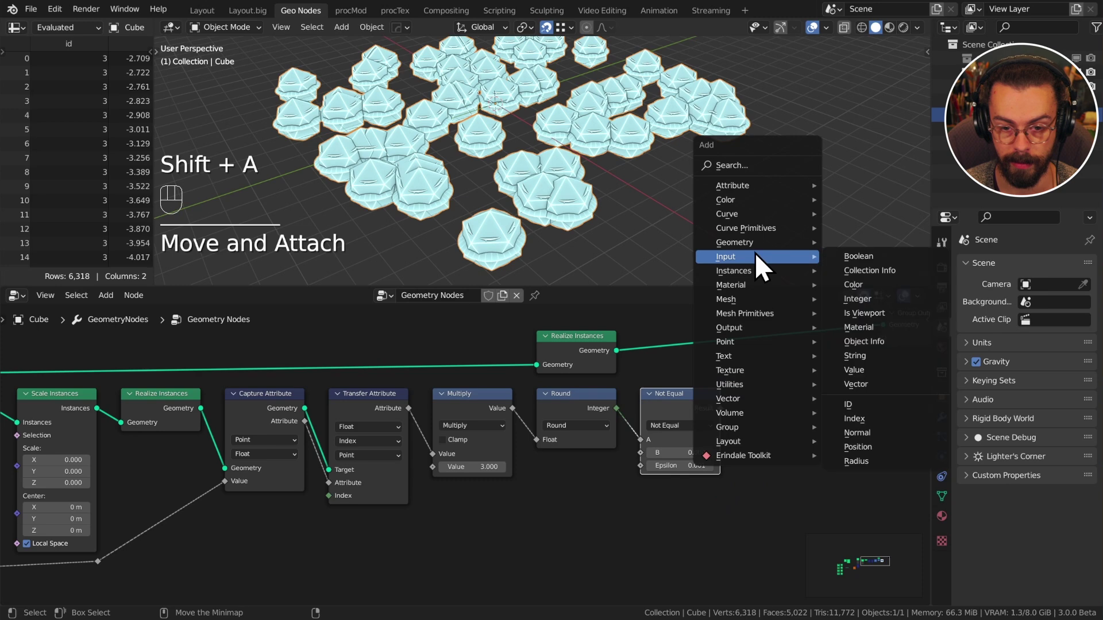
left_click(868, 401)
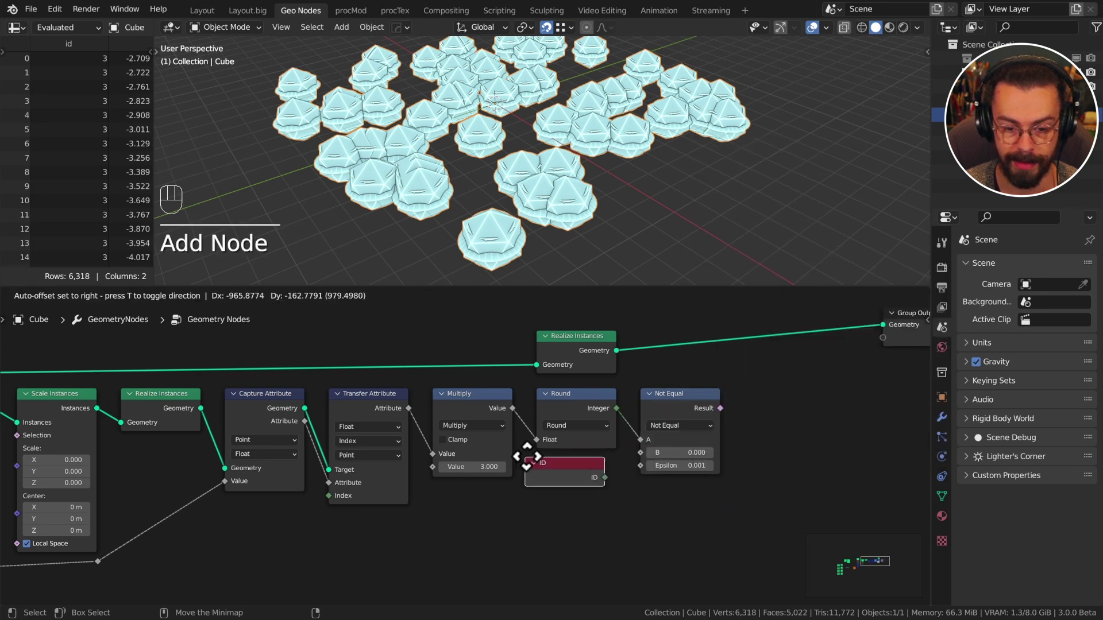
left_click(643, 454)
left_click_drag(616, 477, 640, 453)
- Insert a Delete Geometry node between Realize Instances and Group Output, and connect the Not Equal result to its Selection
key("shift+a")
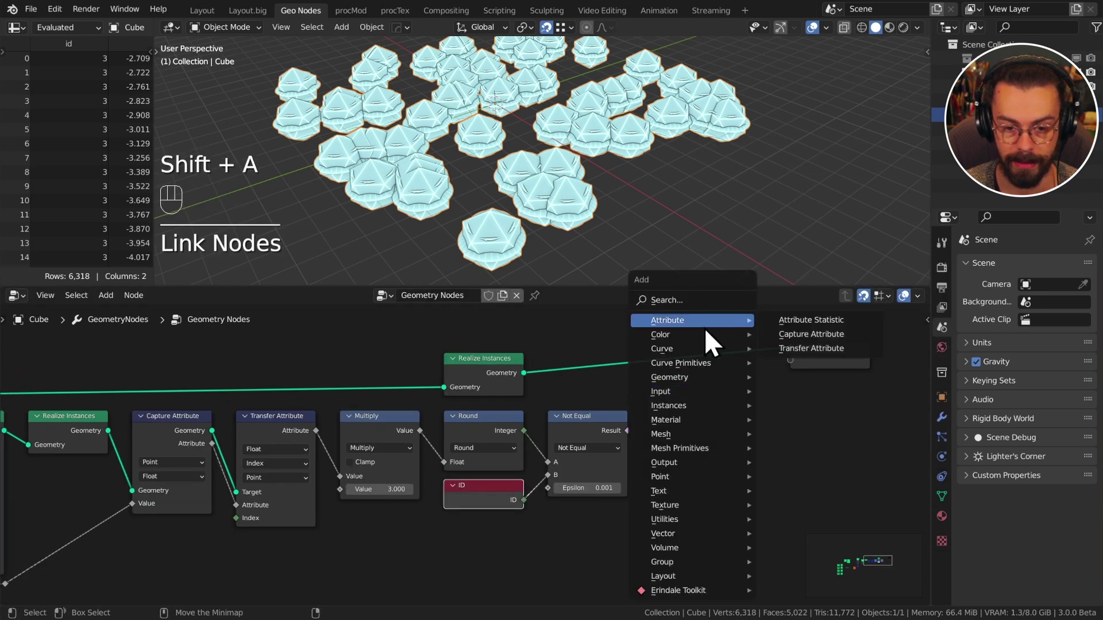
mouse_move(695, 377)
left_click(815, 405)
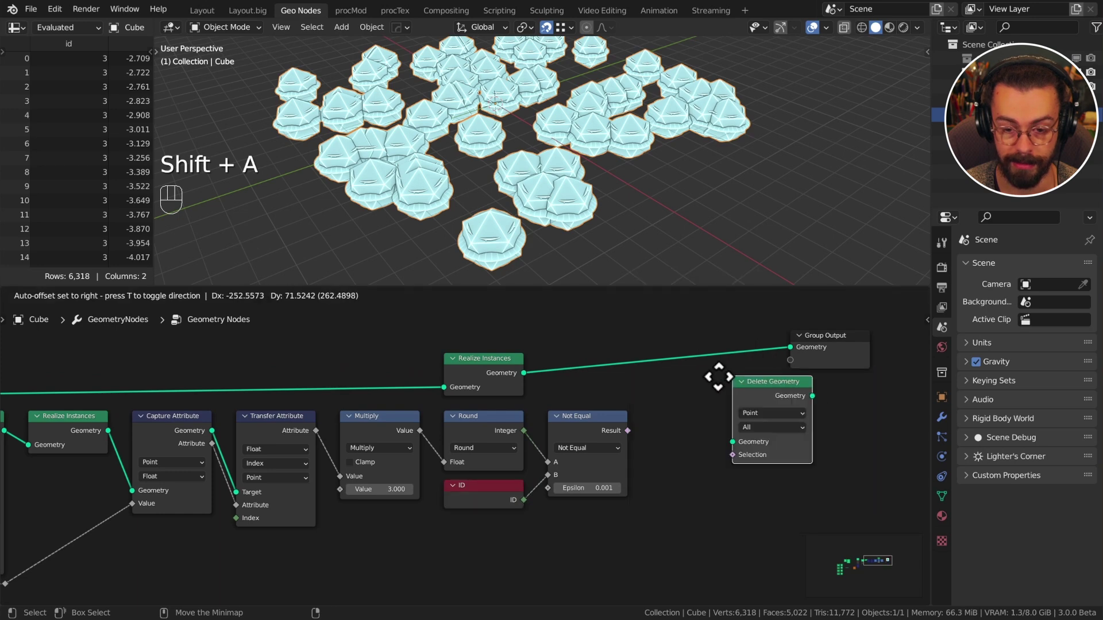
left_click(646, 315)
left_click_drag(627, 431, 666, 409)
middle_click_drag(591, 177, 837, 177)
scroll(562, 454, "down", 3)
middle_click_drag(441, 515, 754, 452)
scroll(575, 483, "down", 2)
middle_click_drag(598, 486, 539, 491)
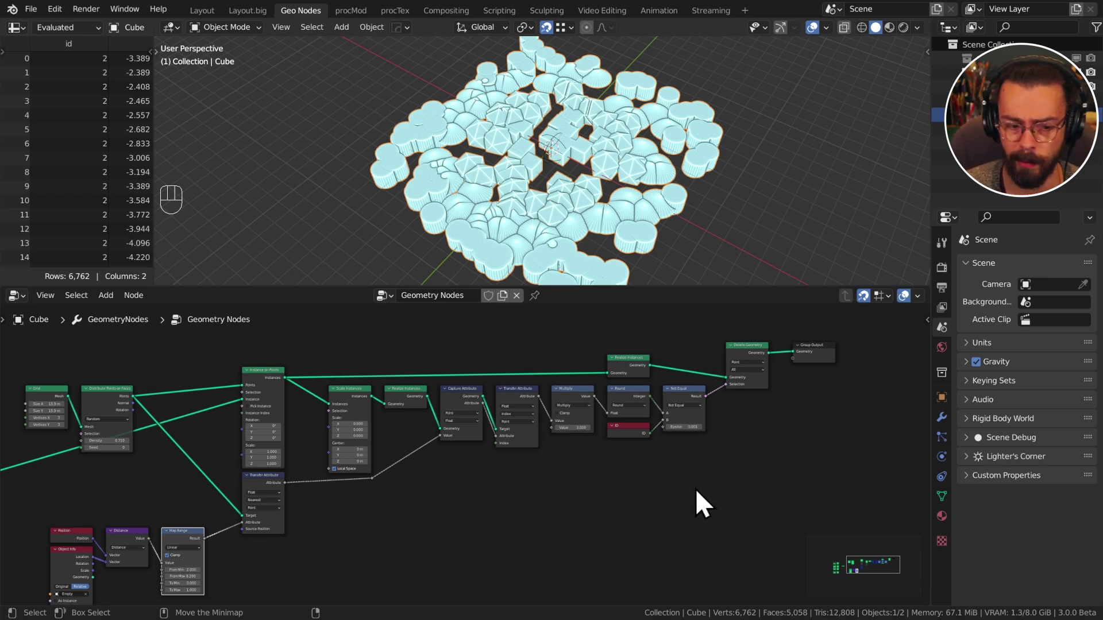
- Tidy the node layout by stacking the full-size Realize Instances above the zero-scaled one and closing up Delete Geometry and Group Output
left_click_drag(632, 360, 423, 357)
left_click(484, 344)
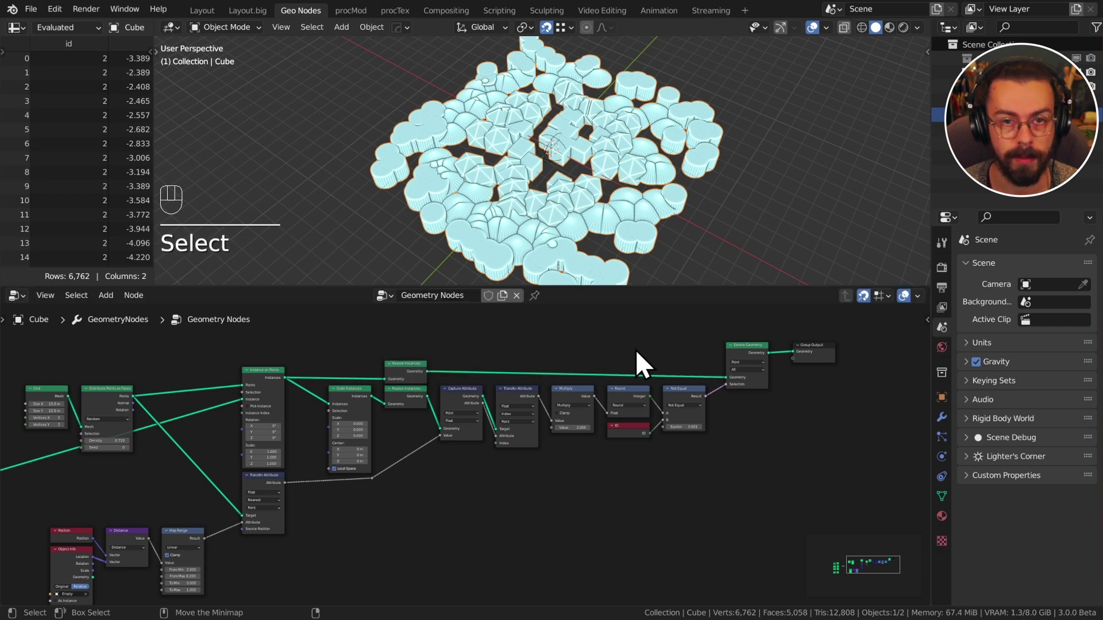
left_click_drag(747, 349, 740, 350)
left_click_drag(806, 353, 787, 352)
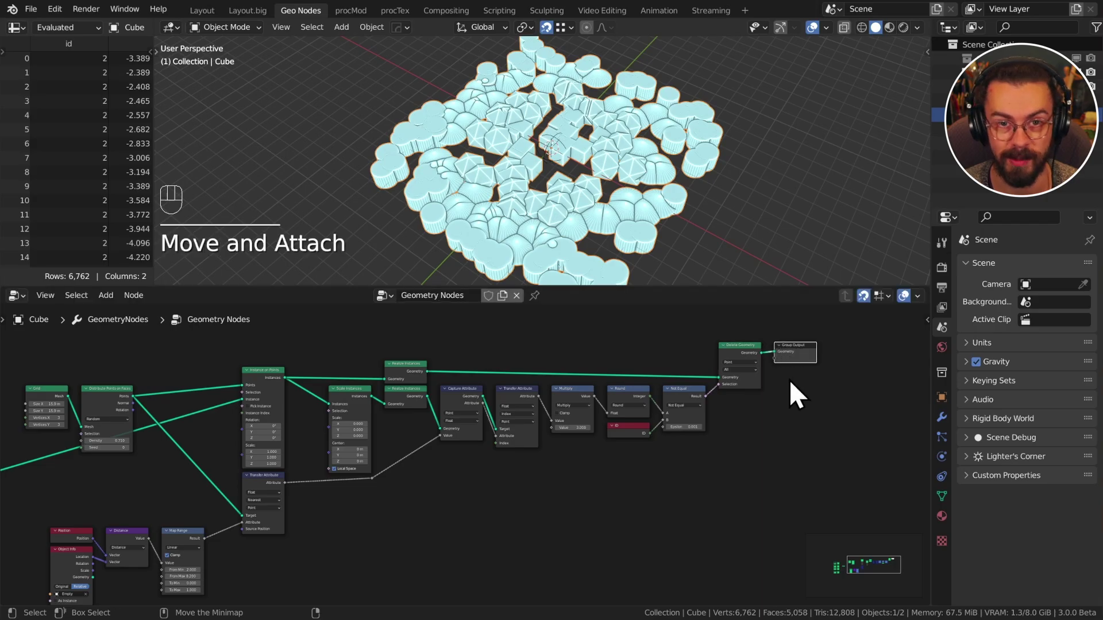